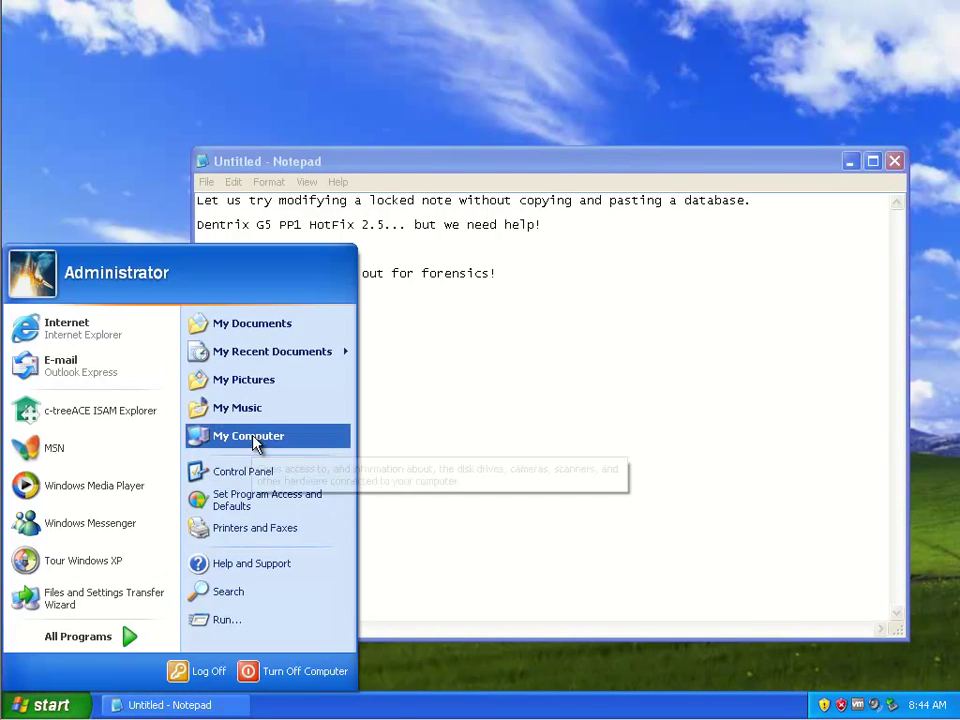
# Step: Open the folder C:\FairCom\V10.0.0\win32\tools\guitools\bin
pyautogui.click(252, 437)
pyautogui.doubleClick(372, 385)
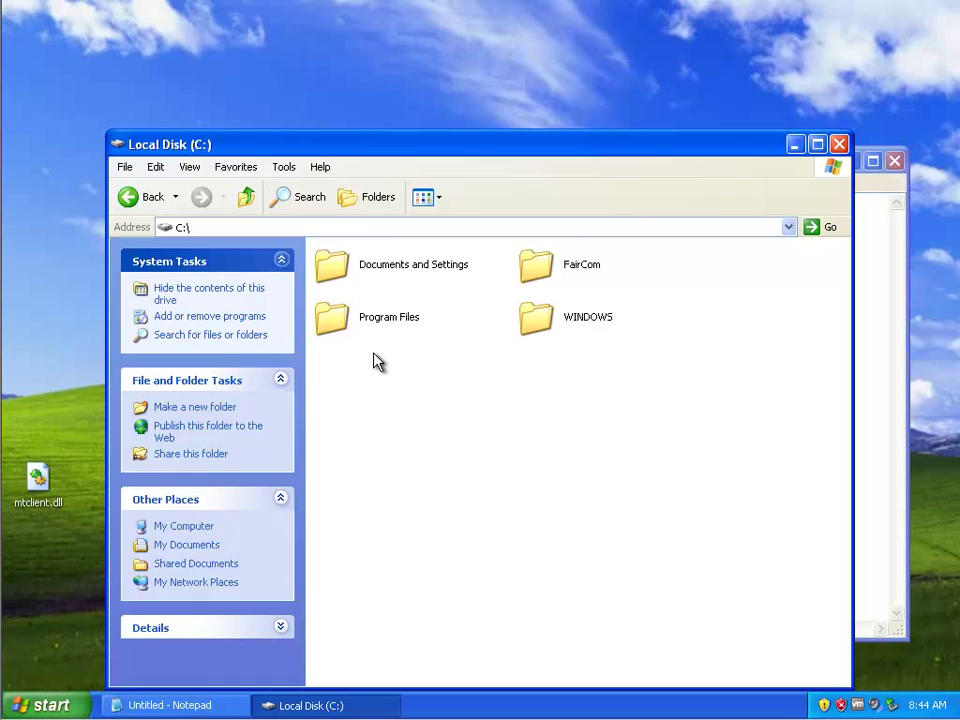
pyautogui.doubleClick(562, 272)
pyautogui.doubleClick(366, 272)
pyautogui.doubleClick(366, 270)
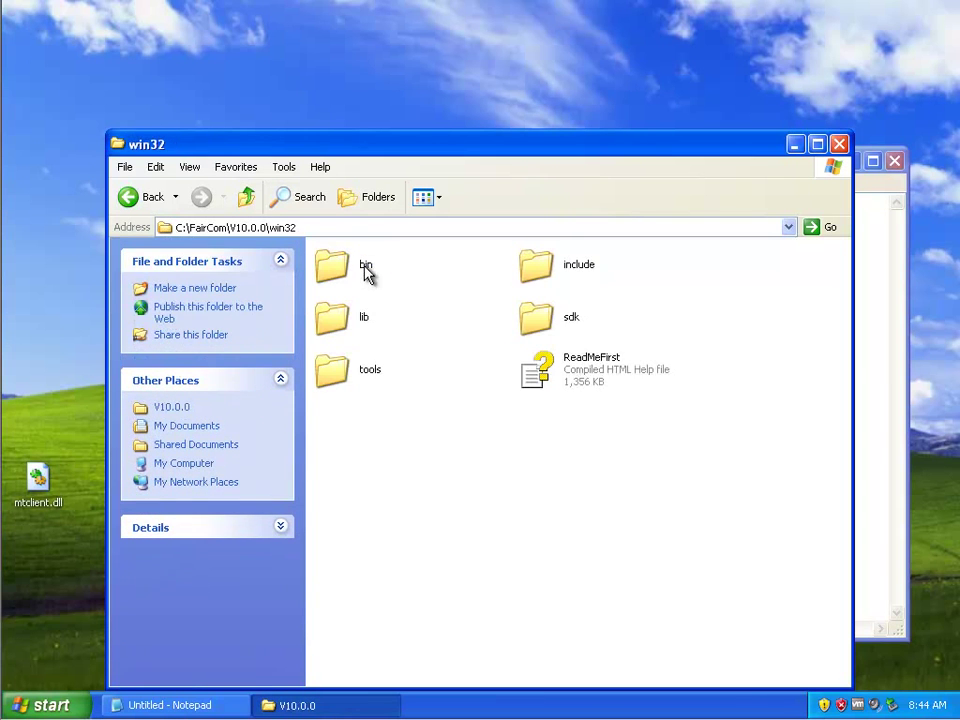
pyautogui.doubleClick(366, 369)
pyautogui.click(588, 268)
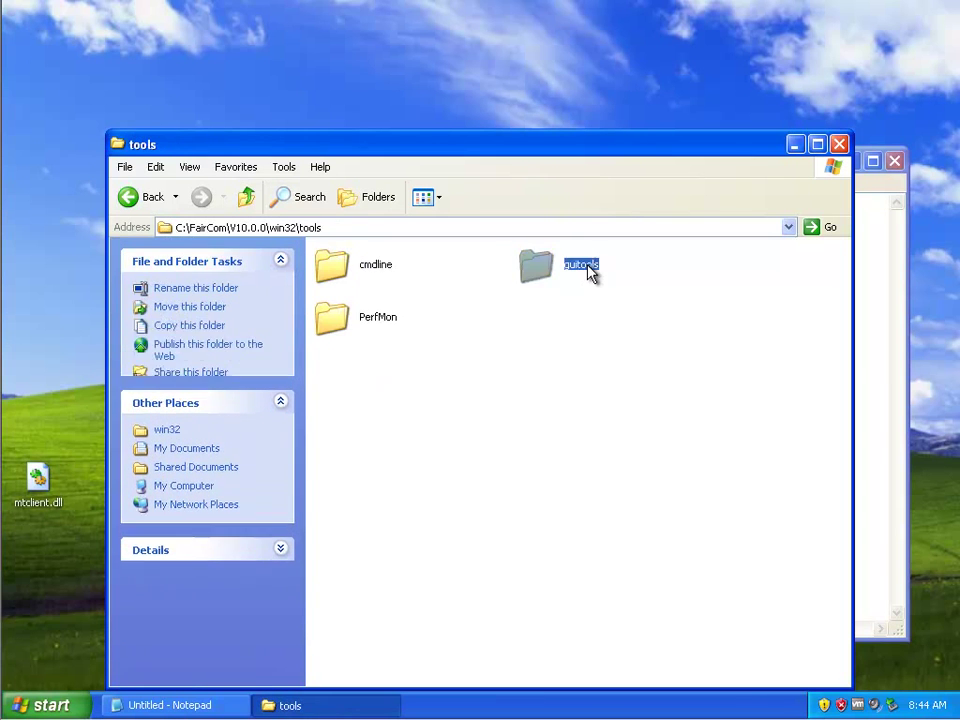
pyautogui.doubleClick(590, 270)
pyautogui.doubleClick(367, 272)
pyautogui.rightClick(464, 349)
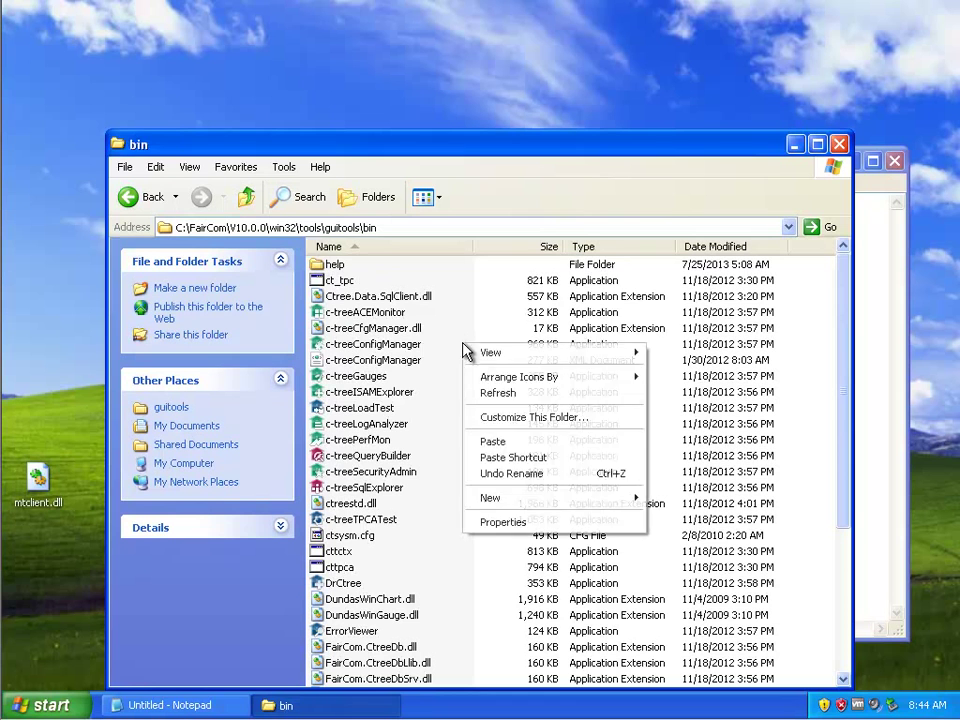
pyautogui.click(493, 441)
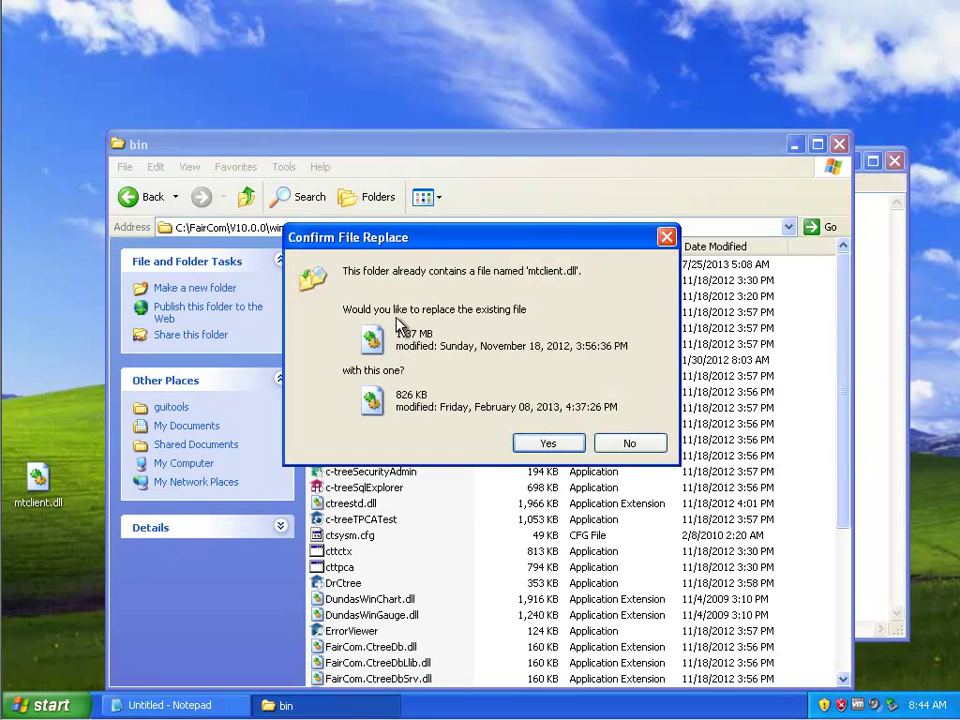
pyautogui.click(630, 444)
# Step: Rename the bin folder's existing mtclient.dll to mtclient.dllreal and paste the copied mtclient.dll in its place
pyautogui.scroll(-5, 420, 540)
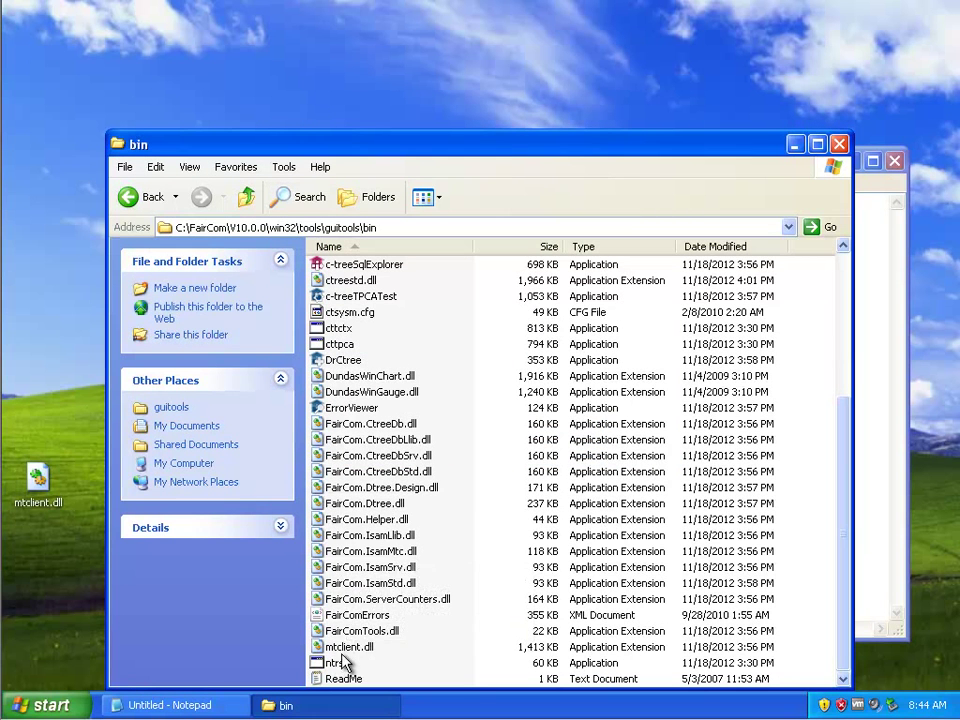
pyautogui.rightClick(330, 647)
pyautogui.click(372, 613)
pyautogui.press('End')
pyautogui.write('real')
pyautogui.press('Return')
pyautogui.rightClick(491, 589)
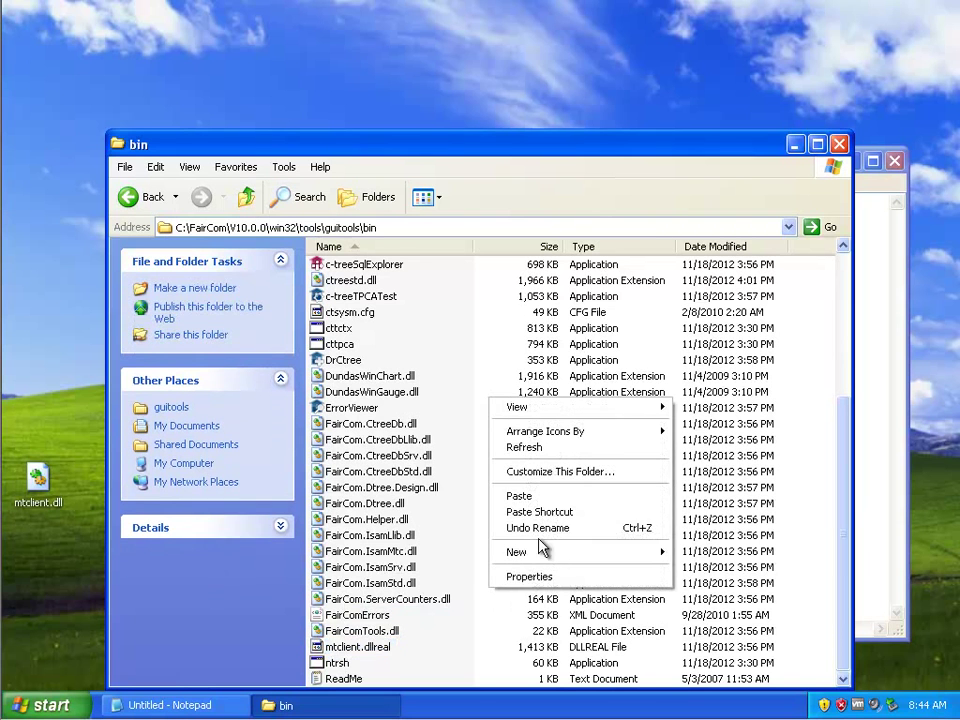
pyautogui.click(560, 497)
pyautogui.scroll(5, 467, 506)
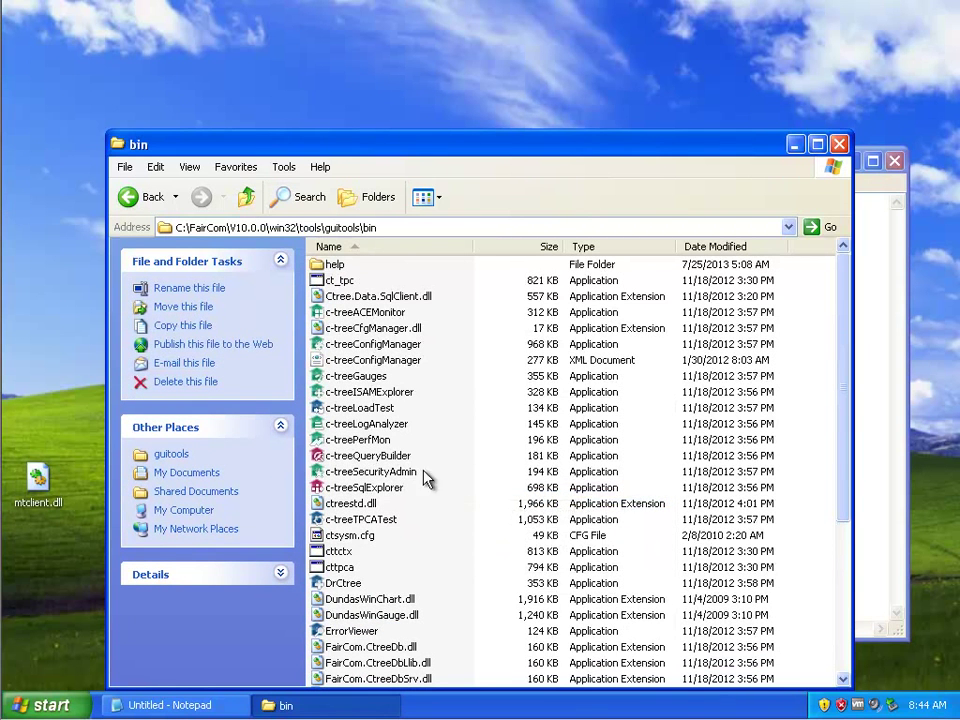
pyautogui.click(395, 392)
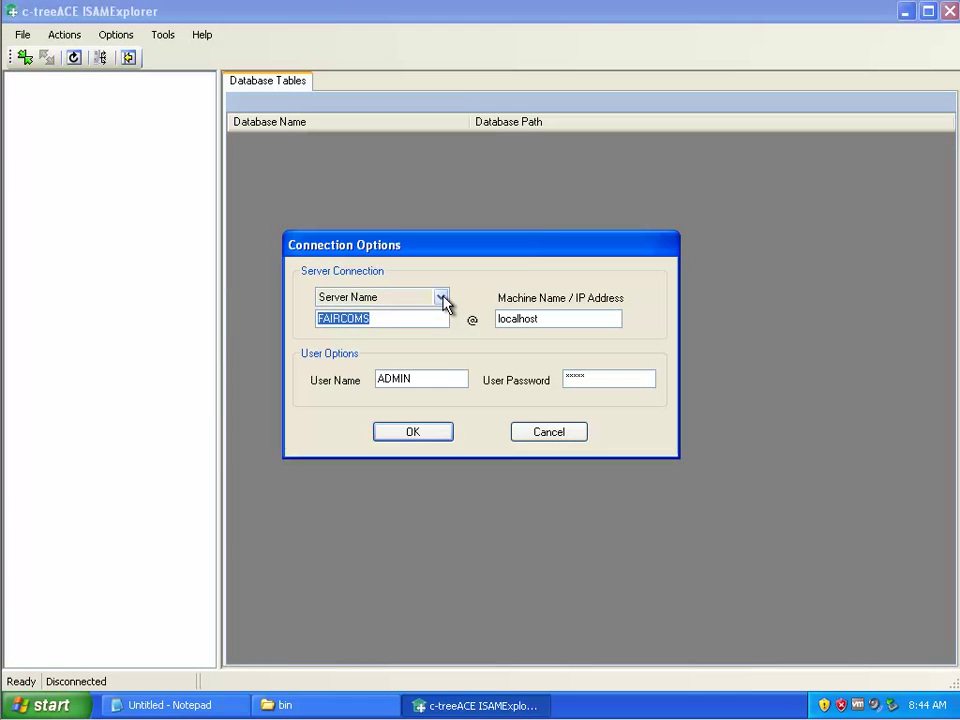
pyautogui.click(441, 298)
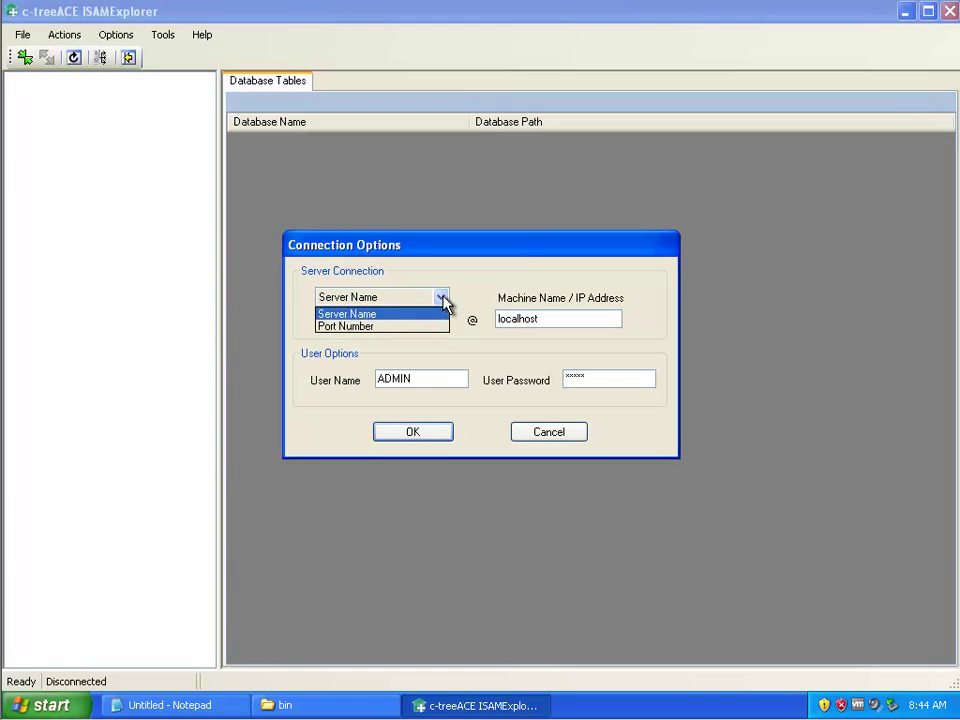
pyautogui.click(384, 326)
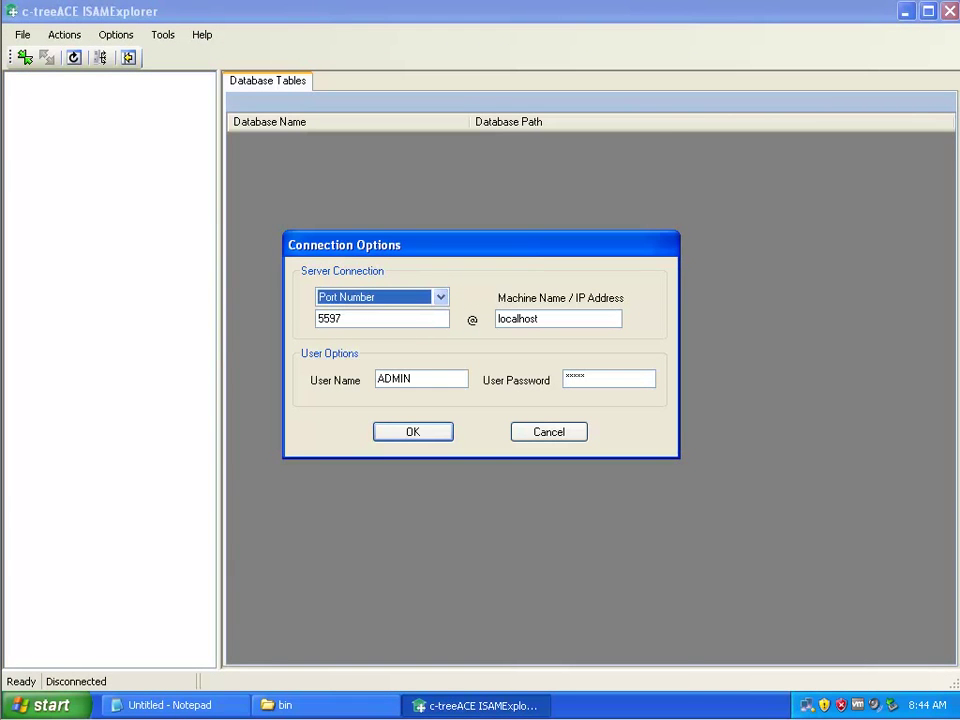
pyautogui.doubleClick(349, 319)
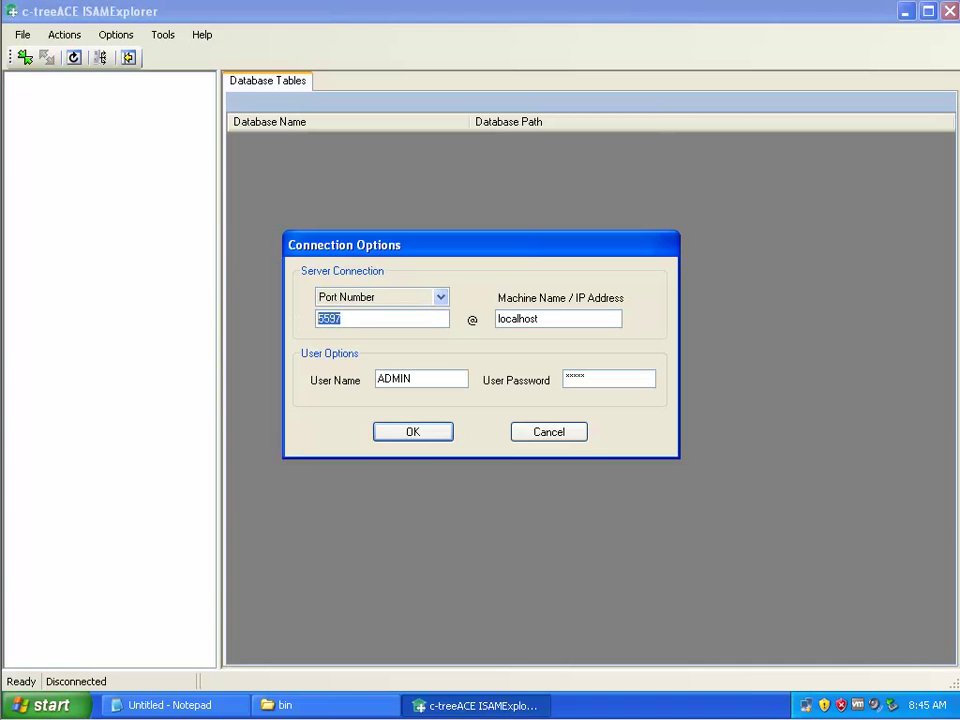
pyautogui.click(551, 433)
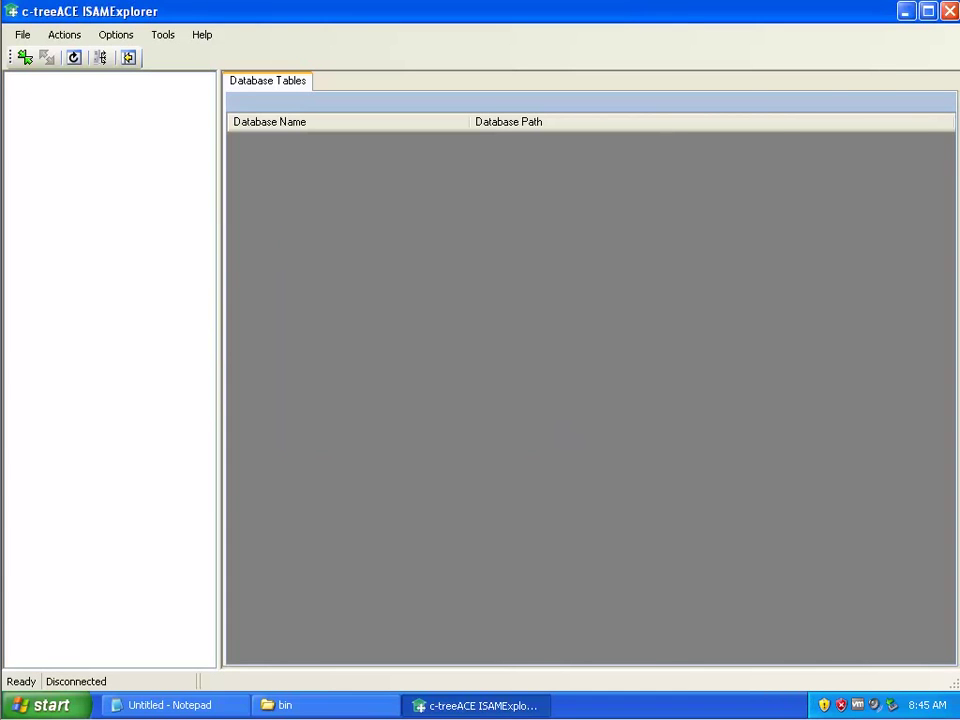
pyautogui.click(948, 12)
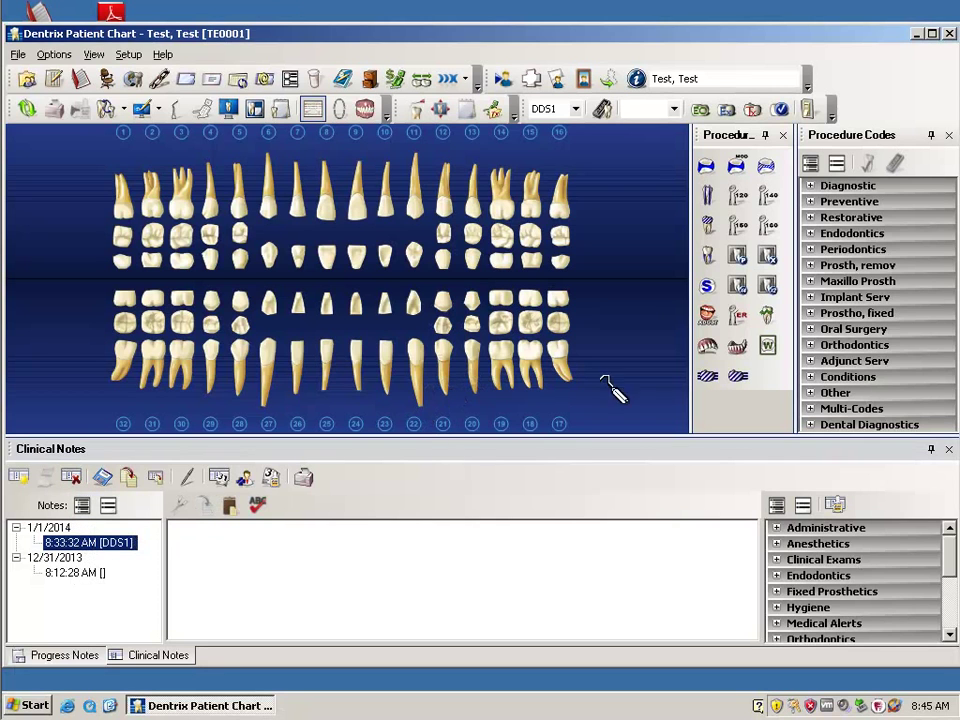
# Step: View the locked 12/31/2013 8:12:28 AM clinical note in the Dentrix Patient Chart and highlight its text
pyautogui.click(72, 573)
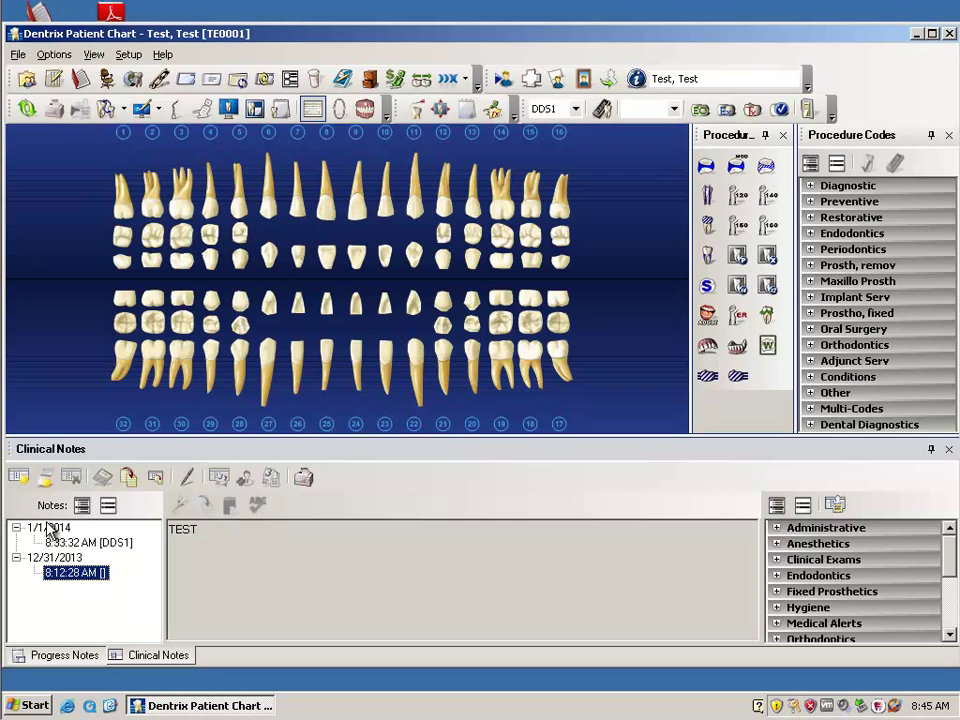
pyautogui.click(206, 534)
pyautogui.moveTo(220, 535); pyautogui.dragTo(163, 537)
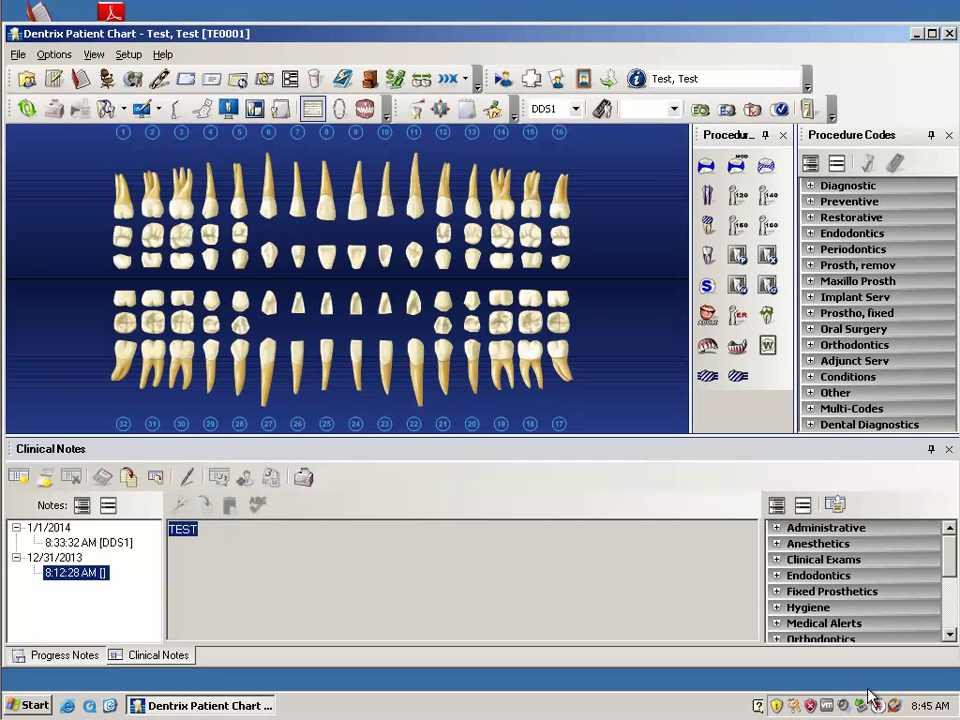
pyautogui.moveTo(930, 708)
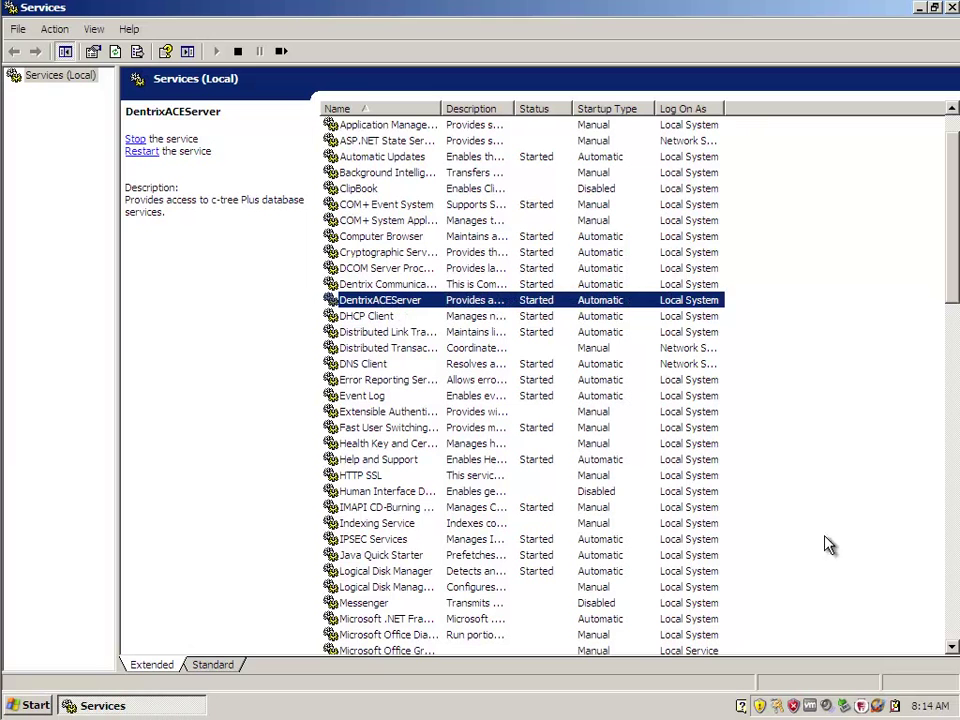
# Step: Set the server's system date to December 31, 2013 and apply it
pyautogui.click(929, 704)
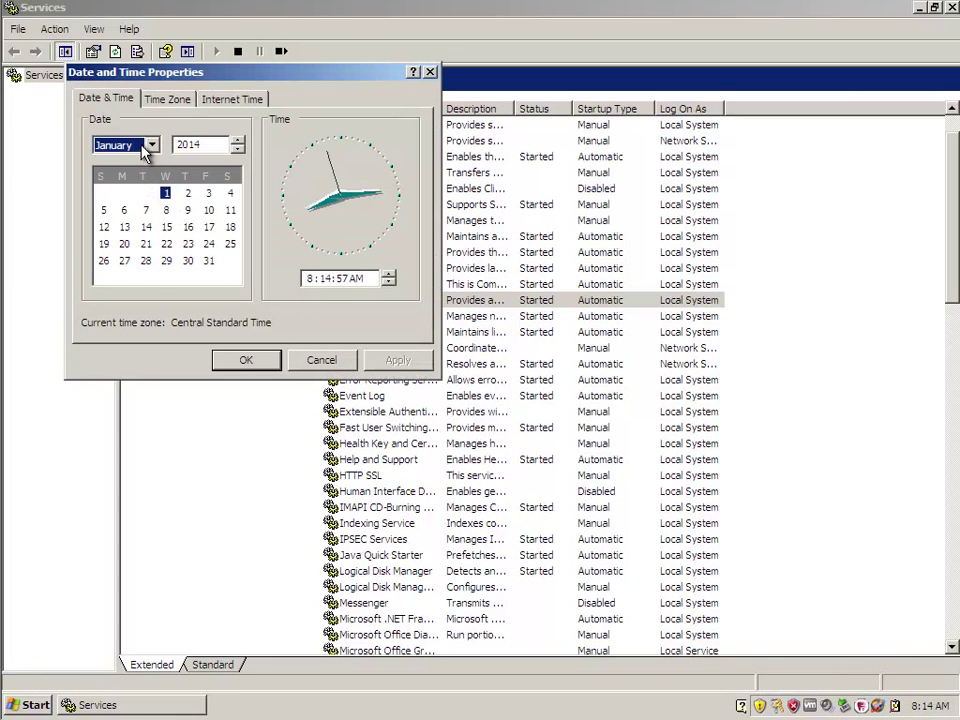
pyautogui.click(153, 146)
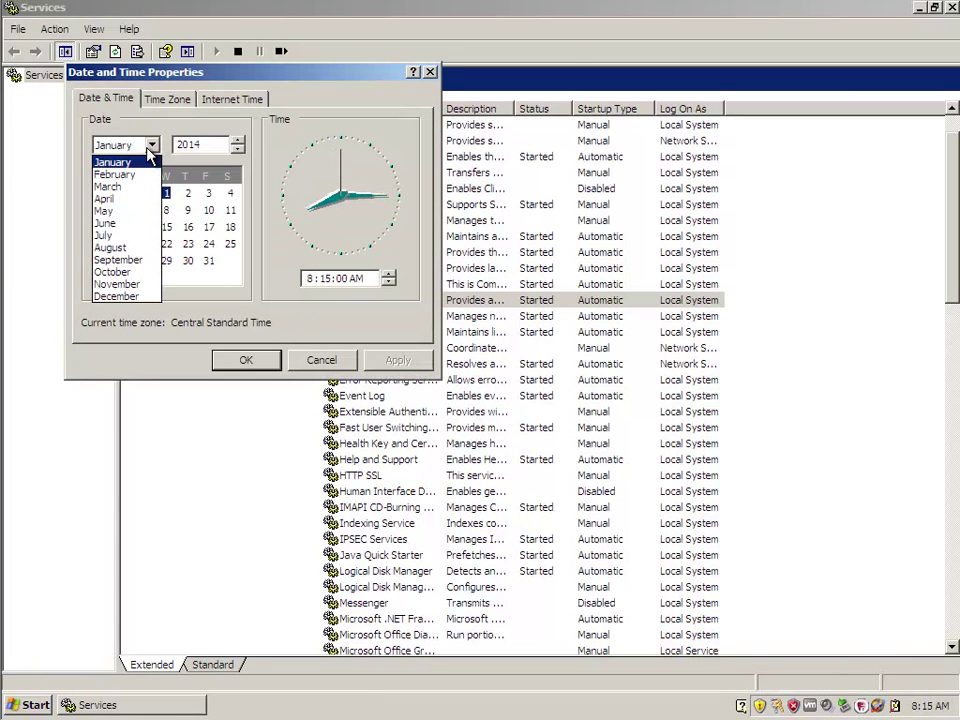
pyautogui.click(112, 296)
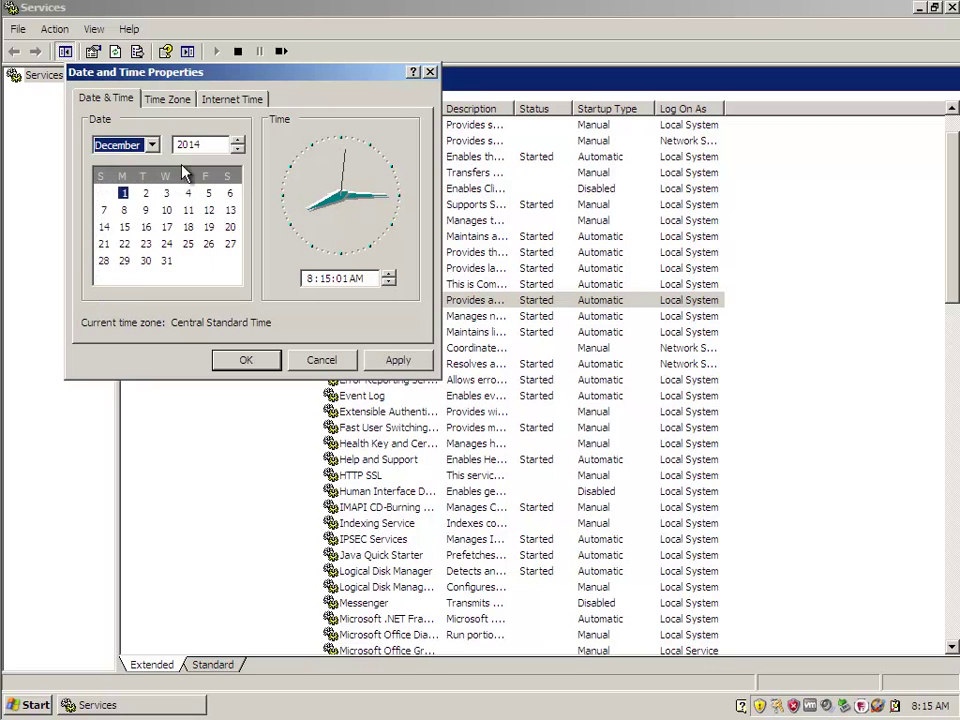
pyautogui.click(236, 150)
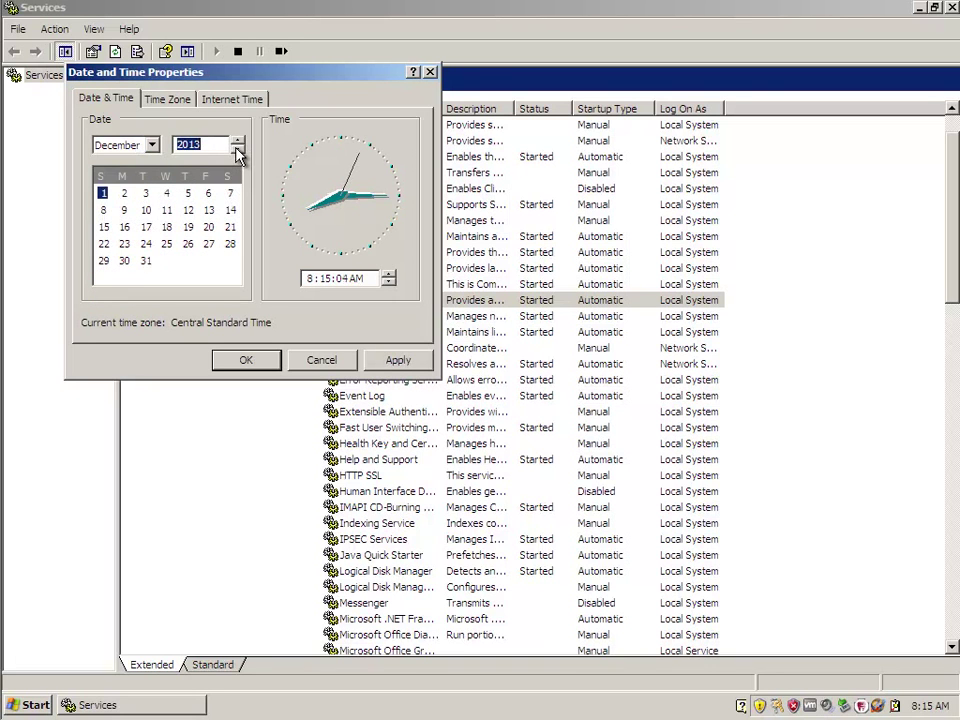
pyautogui.click(146, 260)
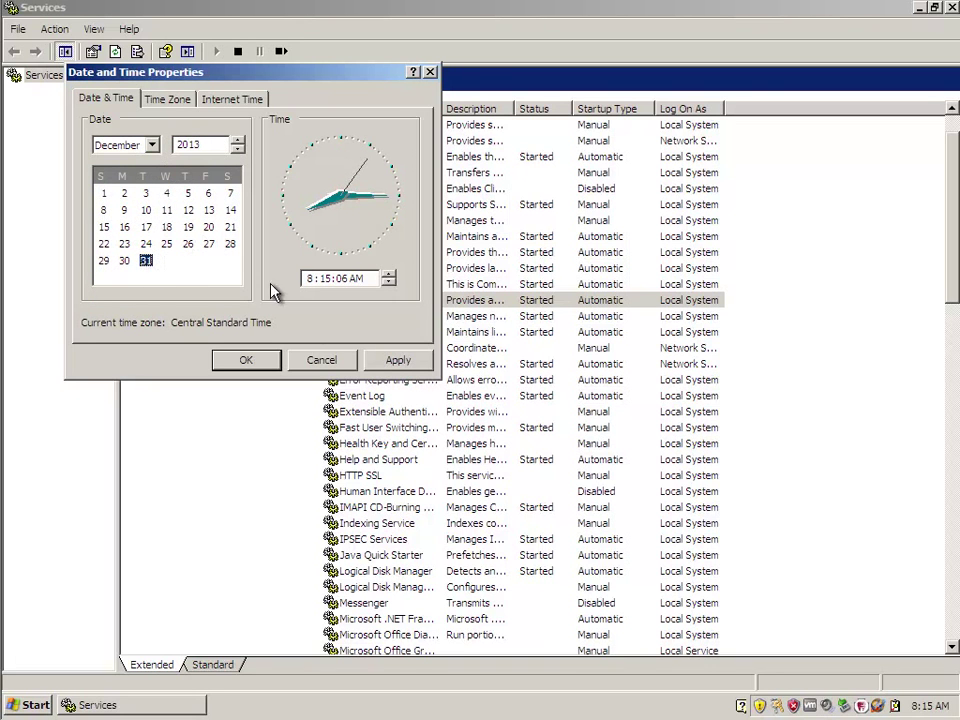
pyautogui.click(414, 363)
pyautogui.click(247, 362)
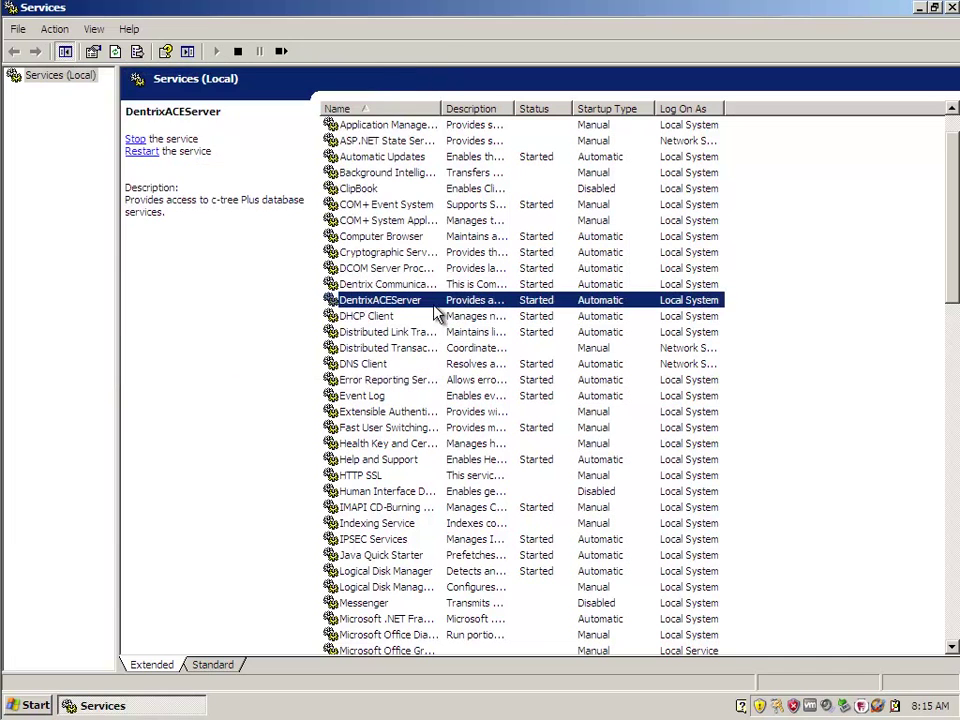
# Step: Shrink the Services window, move it clear of the desktop shortcuts and open the timefreezeloop batch file for editing
pyautogui.click(933, 7)
pyautogui.moveTo(381, 20); pyautogui.dragTo(696, 124)
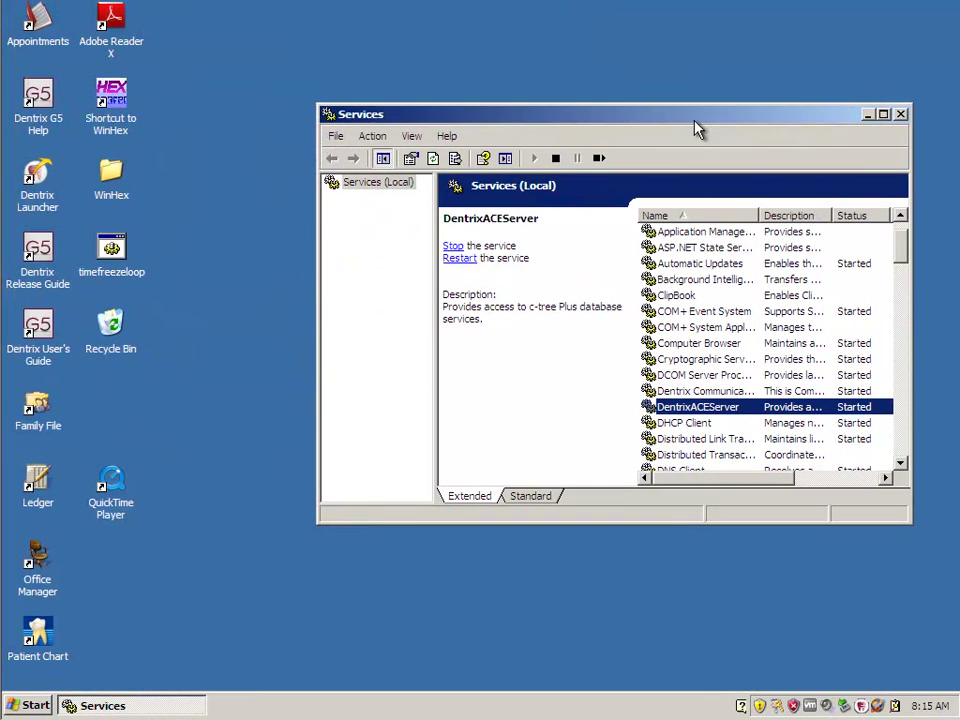
pyautogui.rightClick(127, 264)
pyautogui.click(135, 281)
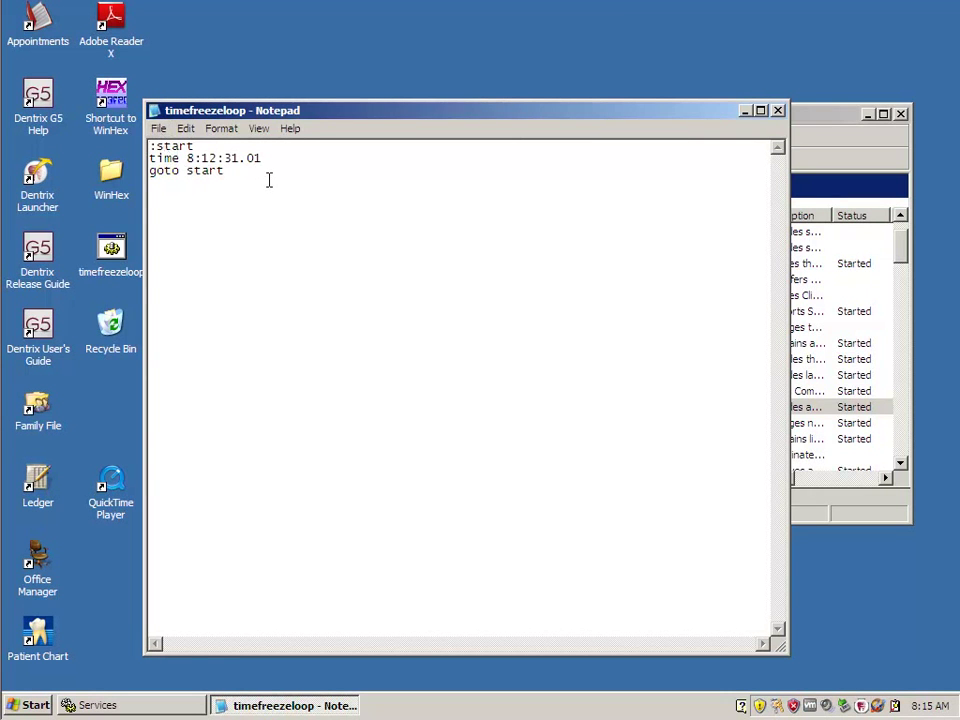
# Step: Write "you will see why it is 3 minutes past the note" below the script and close the file without saving
pyautogui.press('BackSpace')
pyautogui.press('BackSpace')
pyautogui.write('ill see why it is 3 minutes past the note')
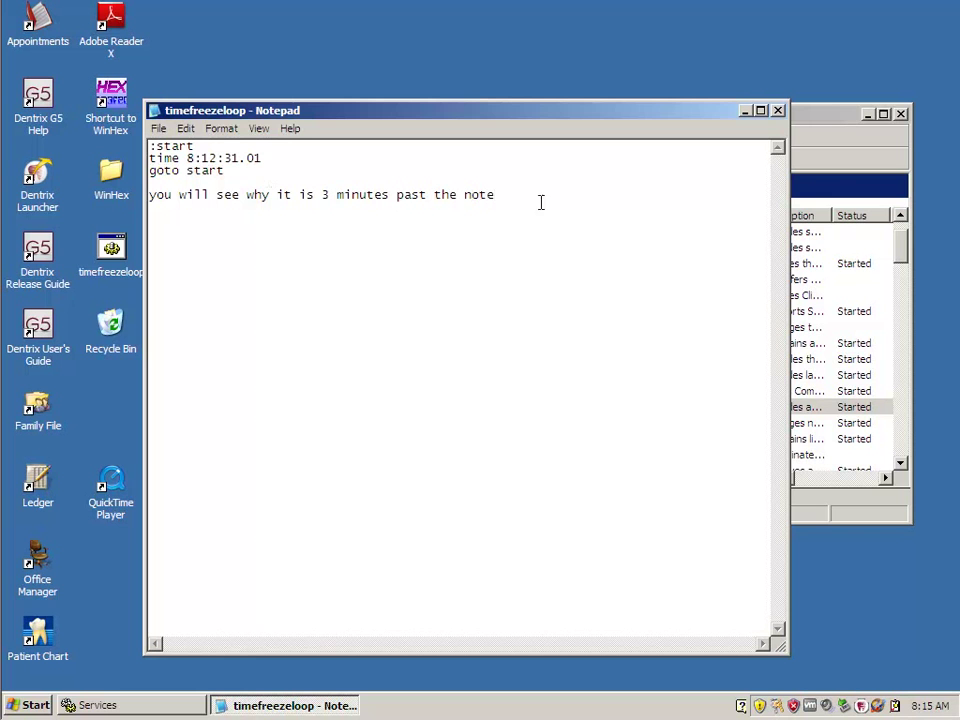
pyautogui.click(778, 111)
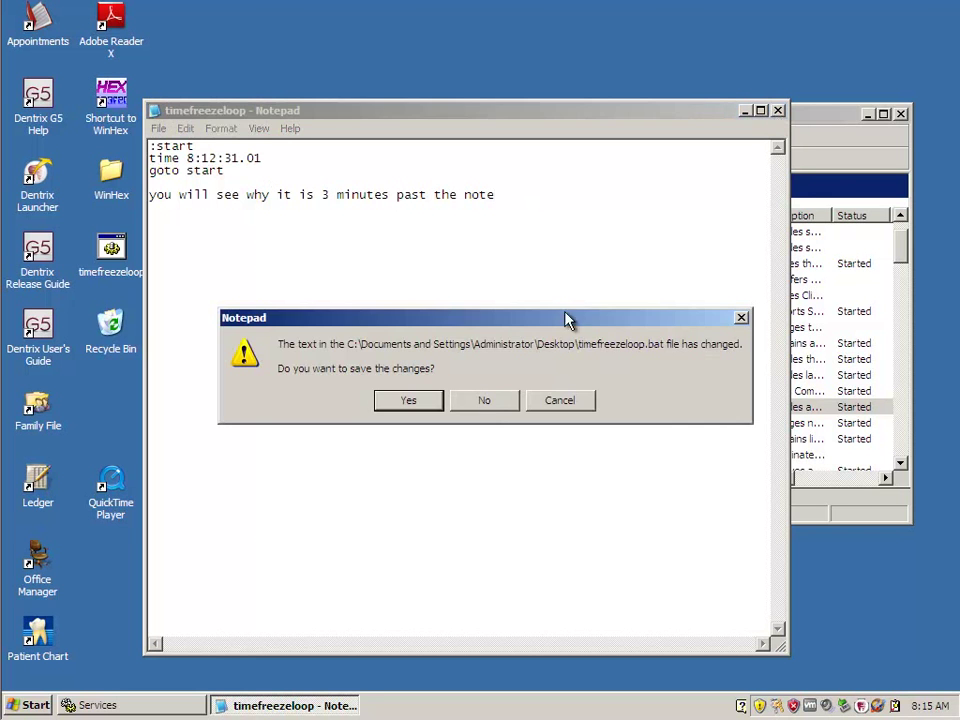
pyautogui.click(487, 401)
# Step: Run the timefreezeloop batch file and stop the DentrixACEServer service
pyautogui.doubleClick(111, 252)
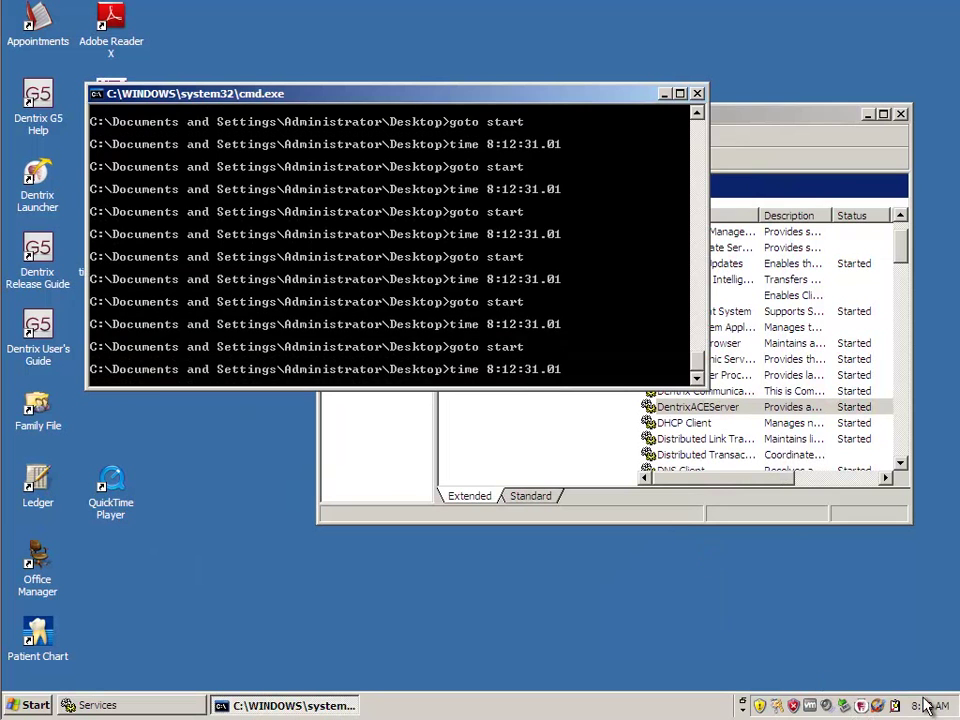
pyautogui.click(705, 406)
pyautogui.rightClick(712, 408)
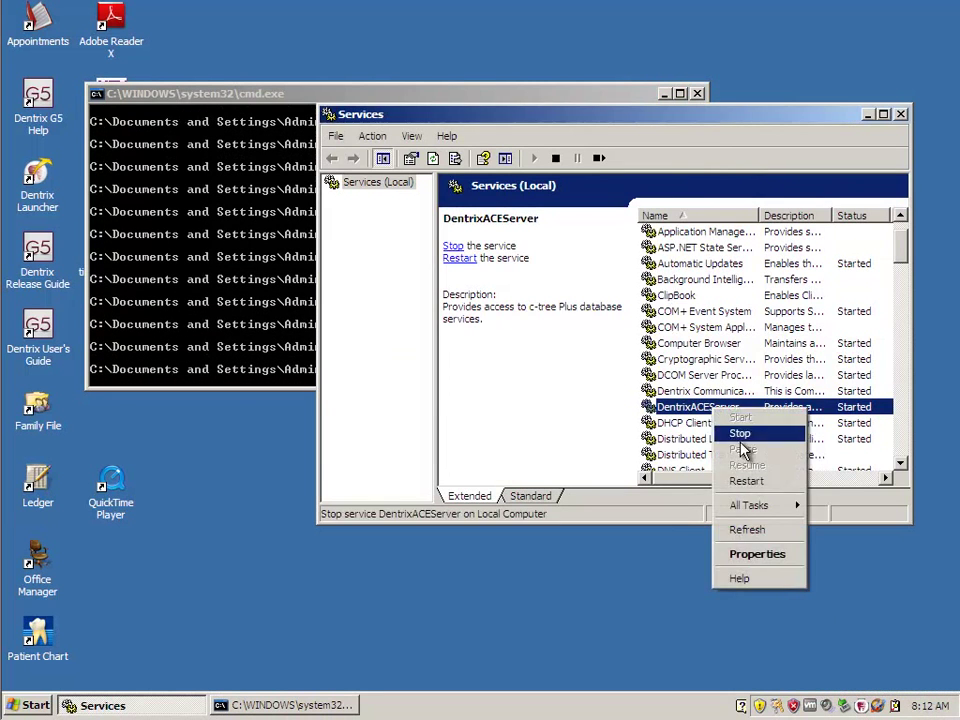
pyautogui.click(740, 436)
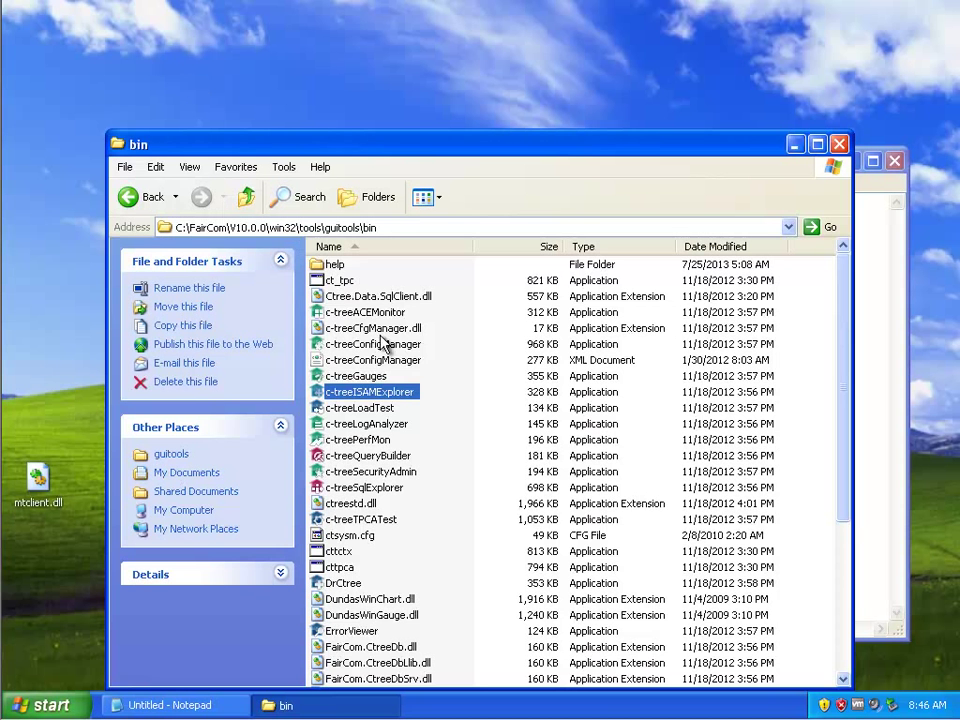
# Step: Launch c-treeISAMExplorer and set its server connection to port number 5712
pyautogui.doubleClick(396, 393)
pyautogui.click(441, 297)
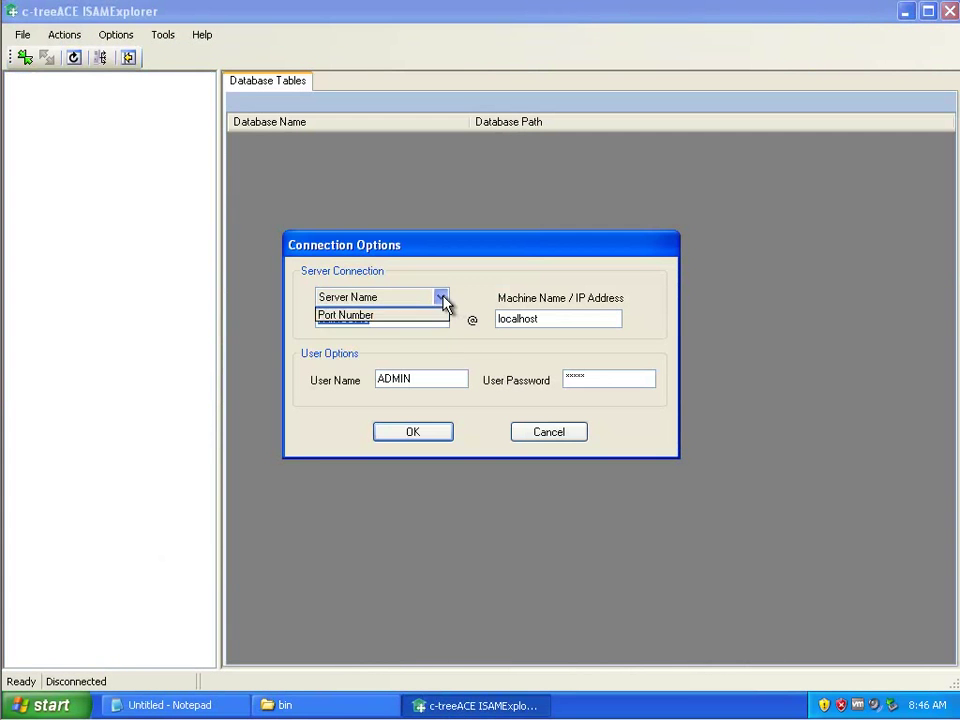
pyautogui.click(372, 327)
pyautogui.press('Tab')
pyautogui.write('5712')
pyautogui.press('Tab')
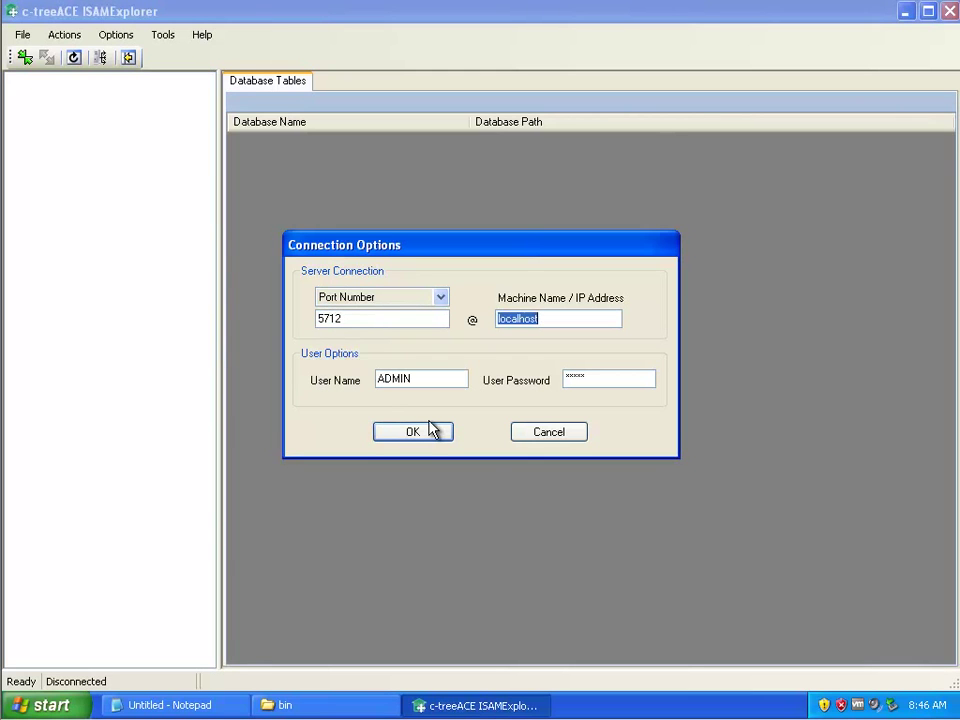
# Step: Connect to the server at 192.168.179.132 with the user password and select the DentrixSQL database
pyautogui.write('192.168.179.132')
pyautogui.press('Tab')
pyautogui.press('Tab')
pyautogui.write('**')
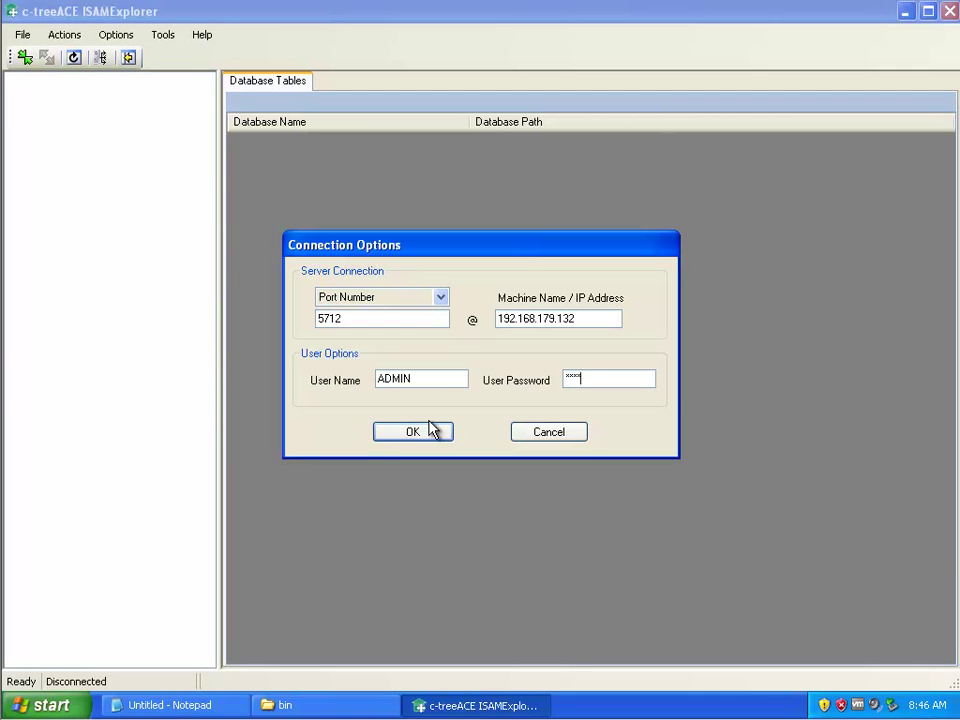
pyautogui.write('******')
pyautogui.click(430, 430)
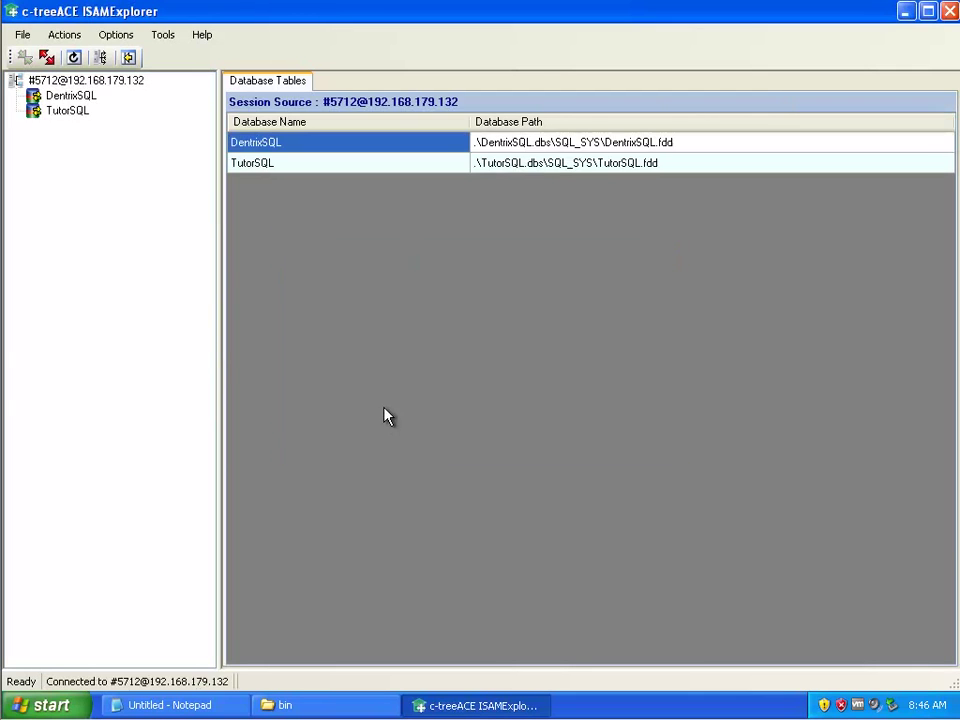
pyautogui.click(50, 95)
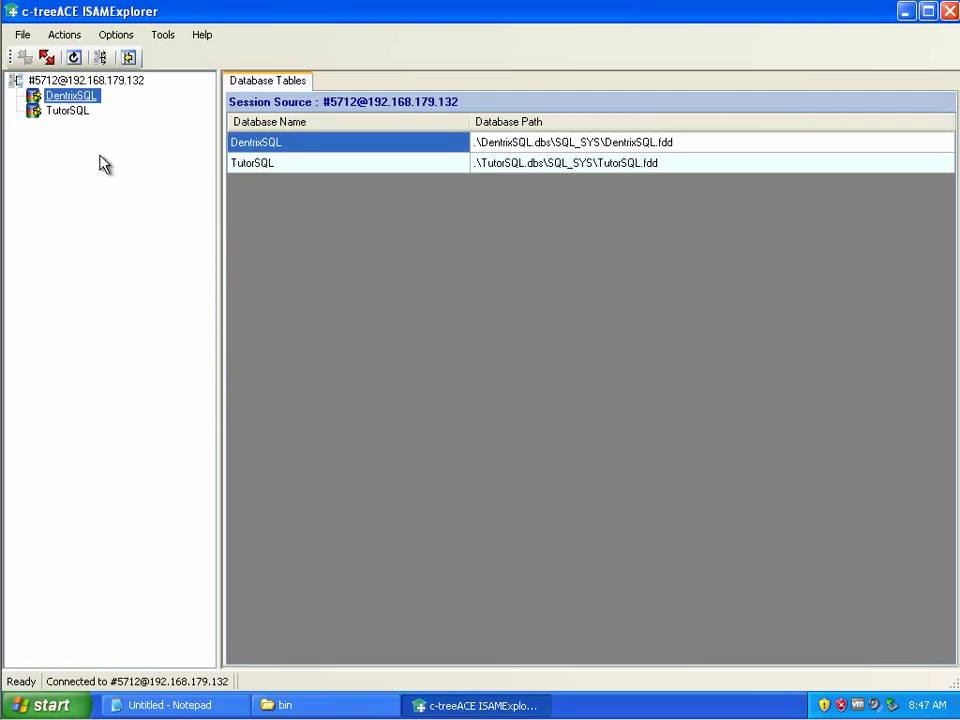
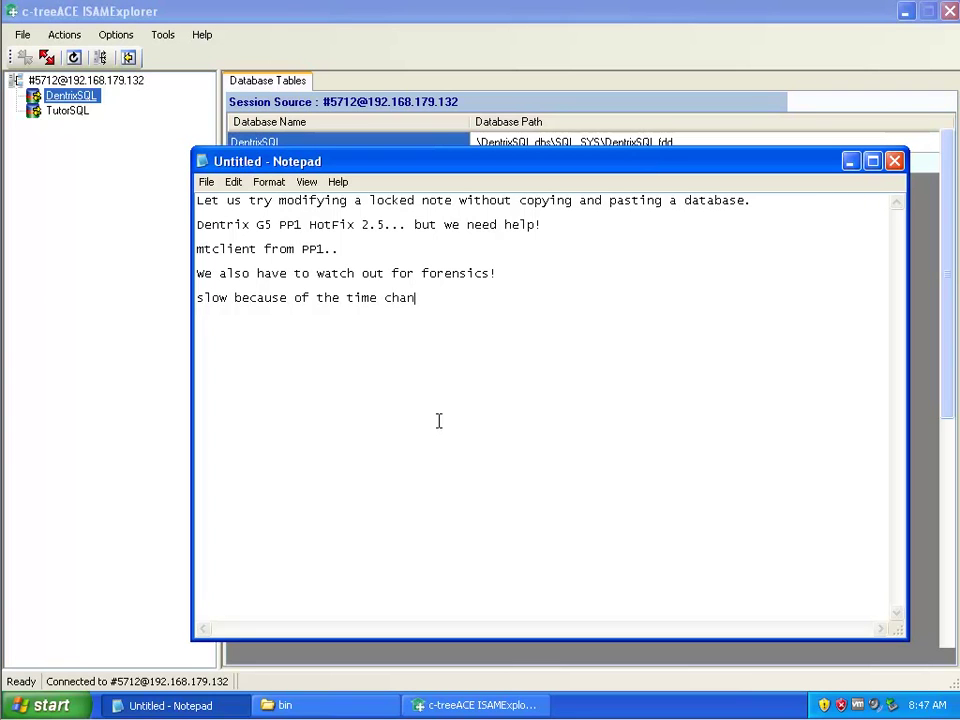
# Step: Add the lines "slow because of the time changing I guess..." and "time freeze loop slows down ctree =)" to the Notepad text
pyautogui.write('guess...')
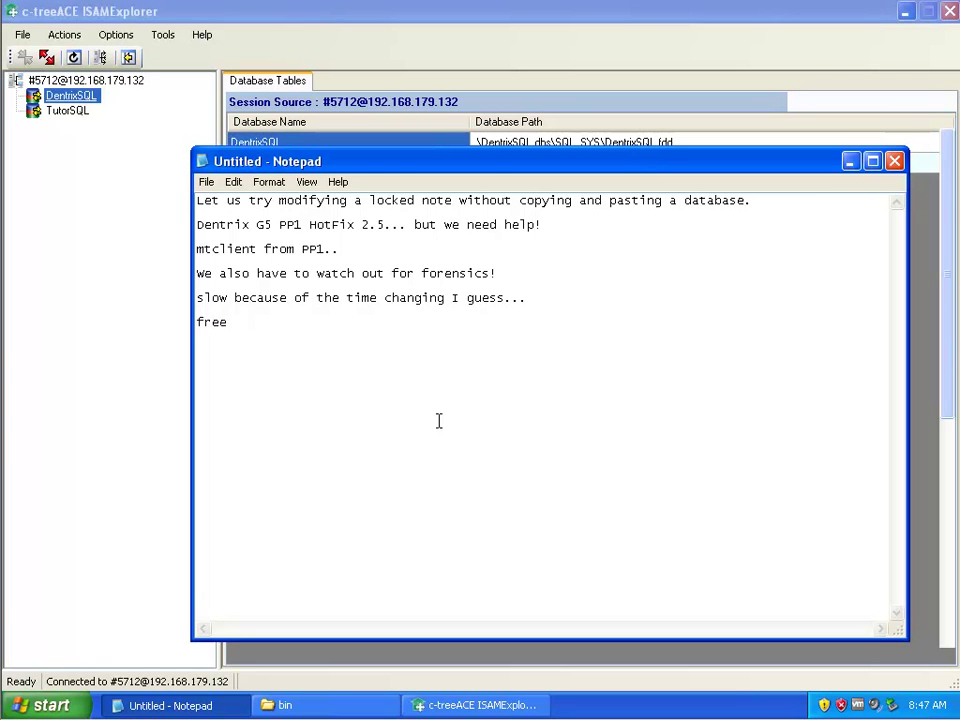
pyautogui.write('me f')
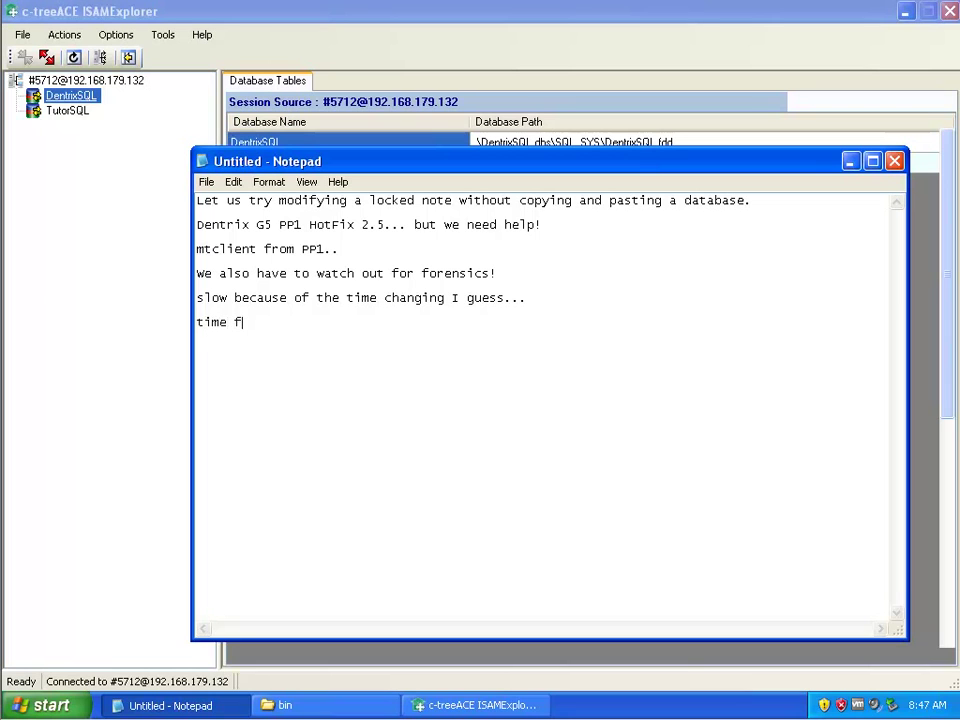
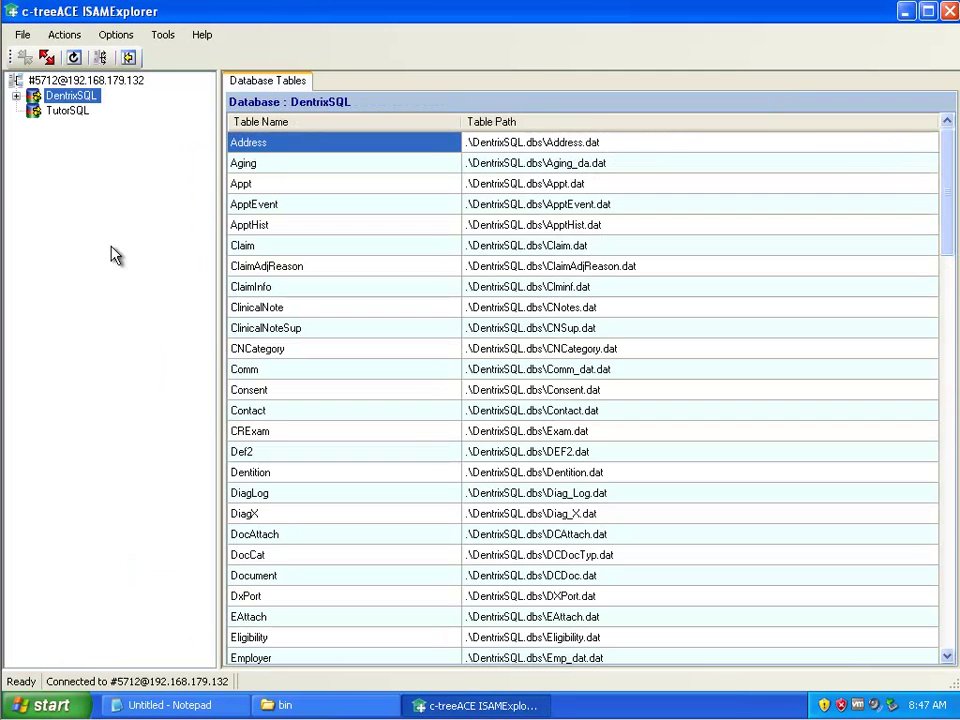
# Step: Show the table records of the ClinicalNote table in the DentrixSQL database in c-treeACE ISAMExplorer
pyautogui.click(17, 95)
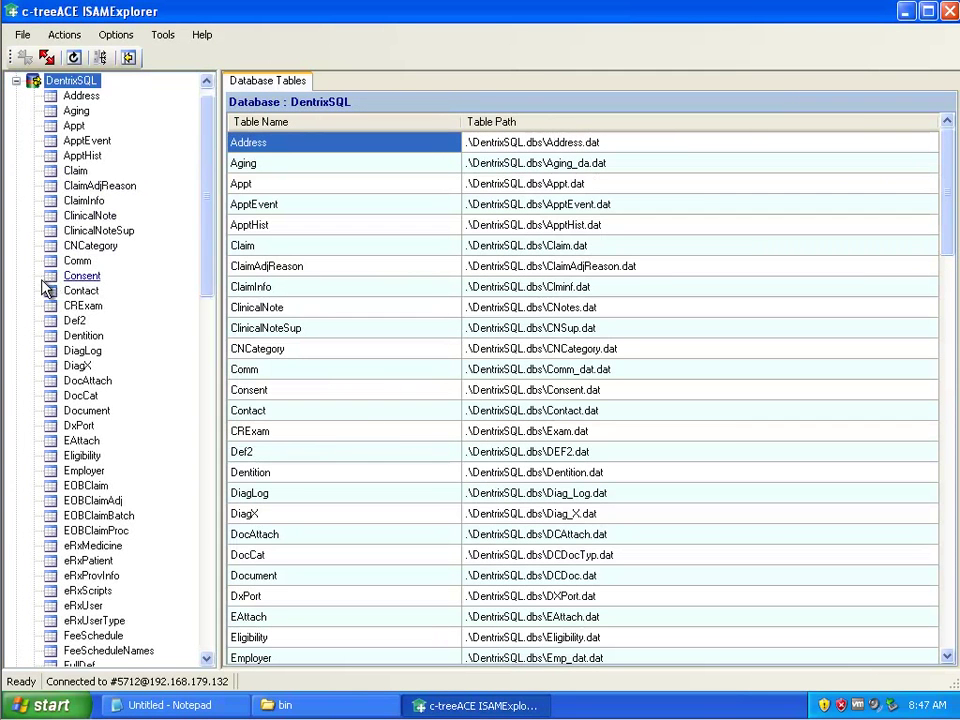
pyautogui.click(92, 215)
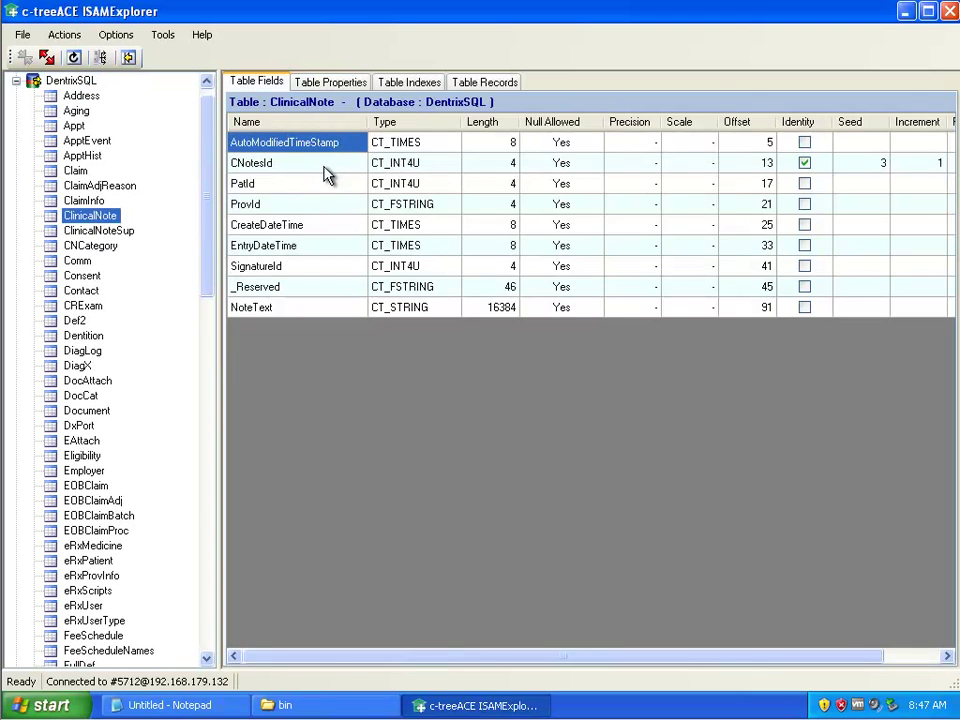
pyautogui.click(482, 81)
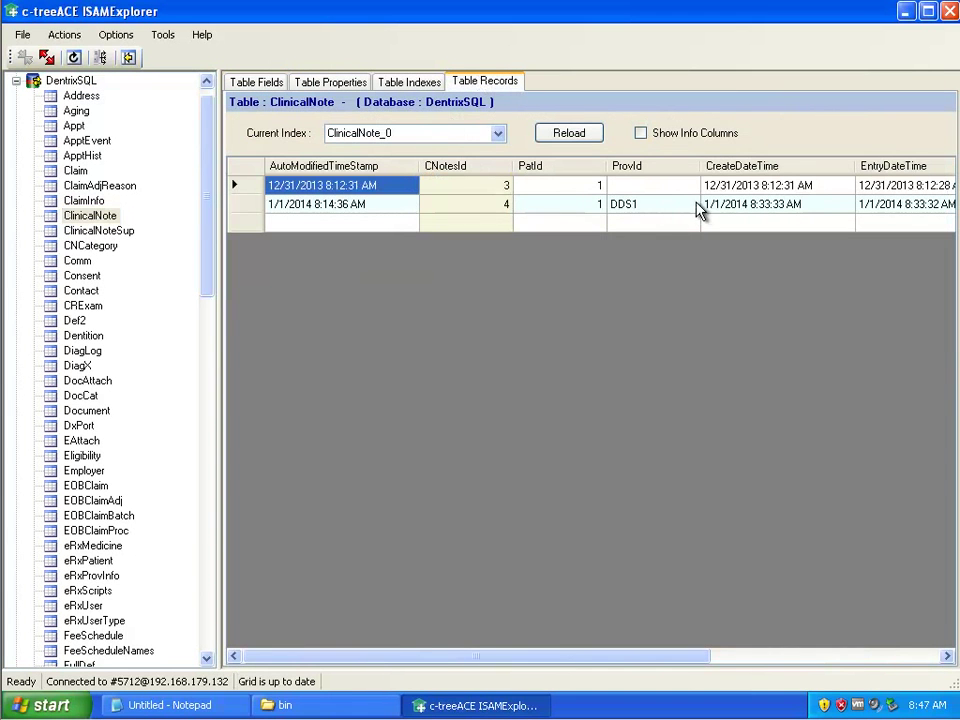
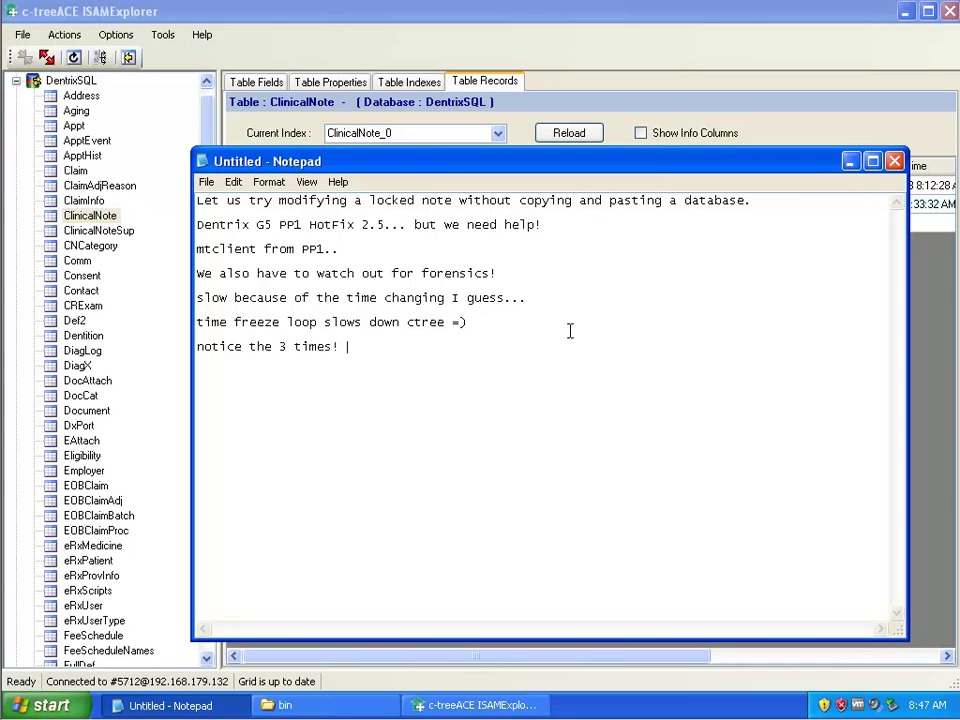
# Step: Write "notice the 3 times!" and "automodifiedtimestamp must match createdatetime" in Notepad, keeping its window clear of the records, and minimize it
pyautogui.moveTo(393, 165); pyautogui.dragTo(704, 134)
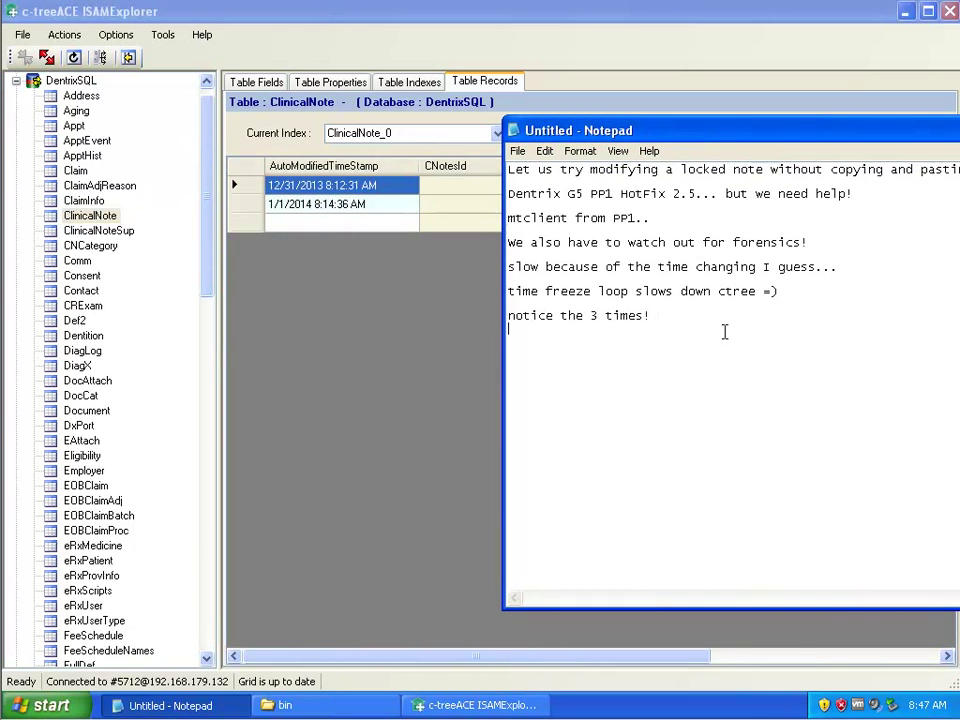
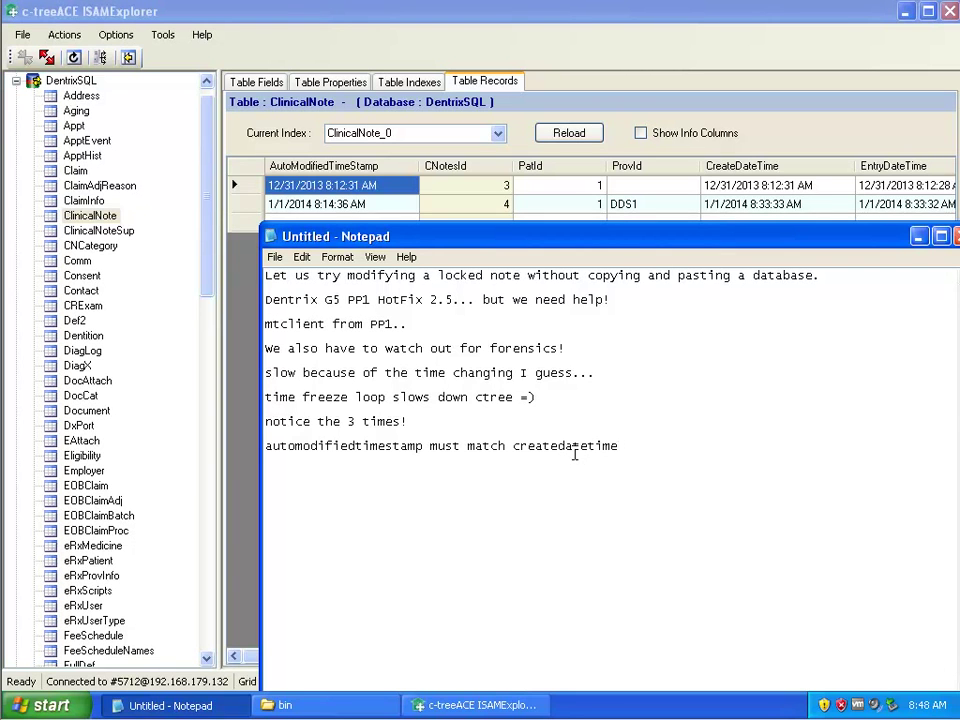
pyautogui.click(919, 237)
# Step: Change the NoteText of the 12/31/2013 record to "TEST TEST", a first name and "WASHERE", save it and reload the records
pyautogui.moveTo(501, 661); pyautogui.dragTo(771, 677)
pyautogui.click(934, 185)
pyautogui.click(934, 184)
pyautogui.write('JUSTIN')
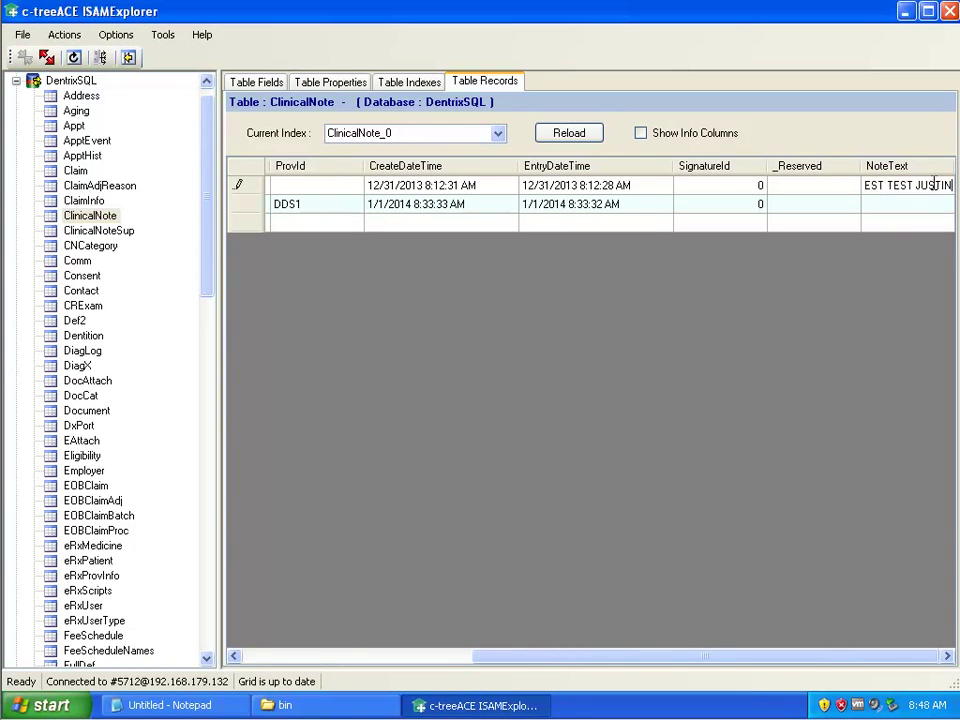
pyautogui.write(' WASHERE')
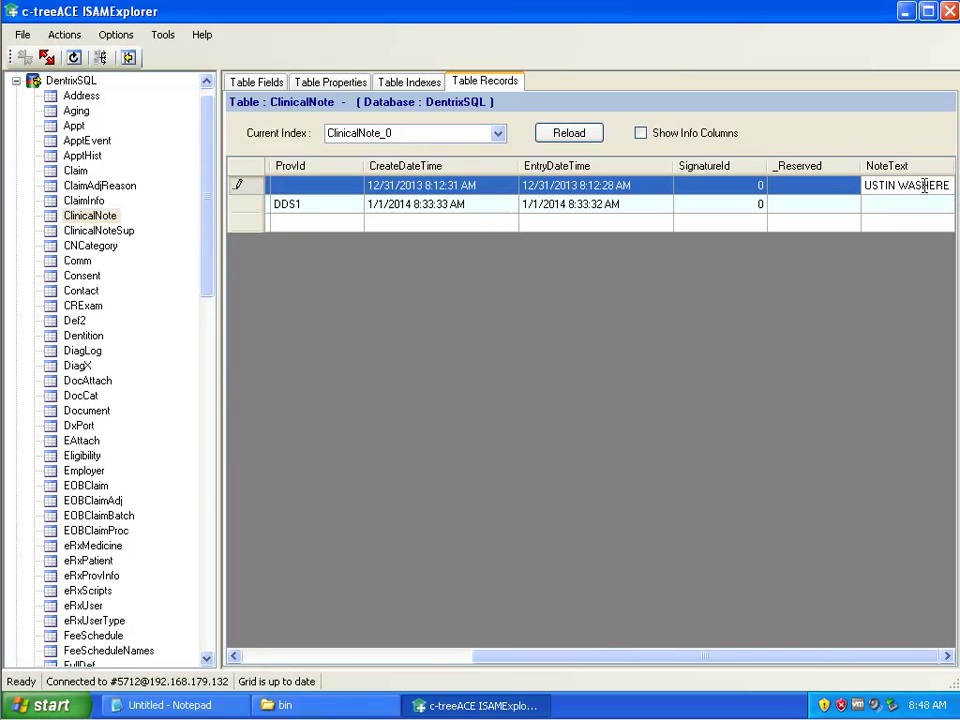
pyautogui.click(813, 206)
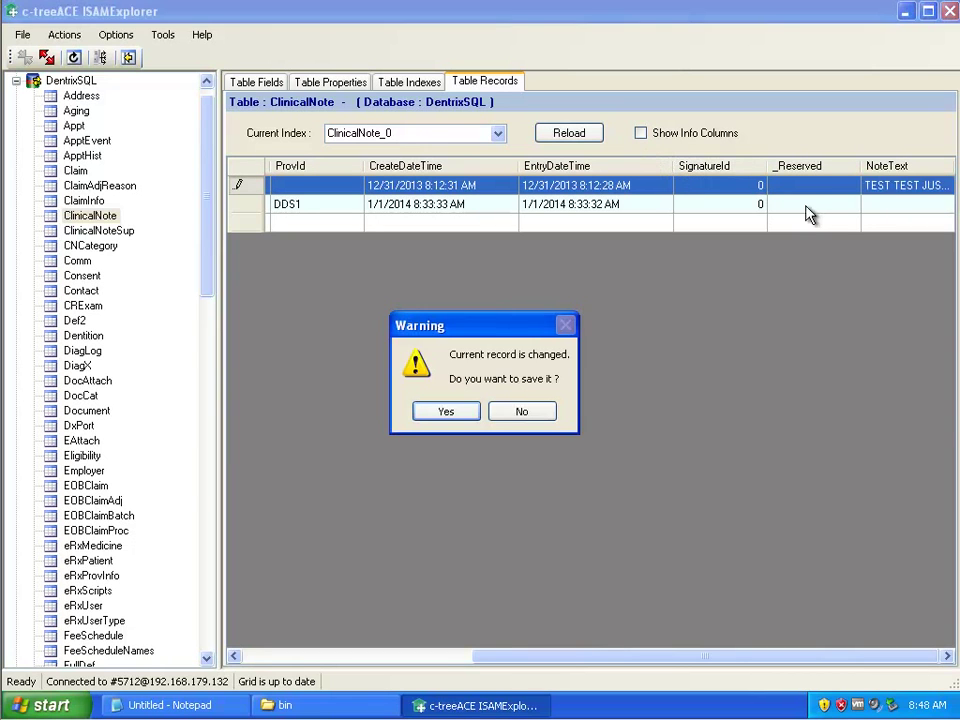
pyautogui.click(446, 411)
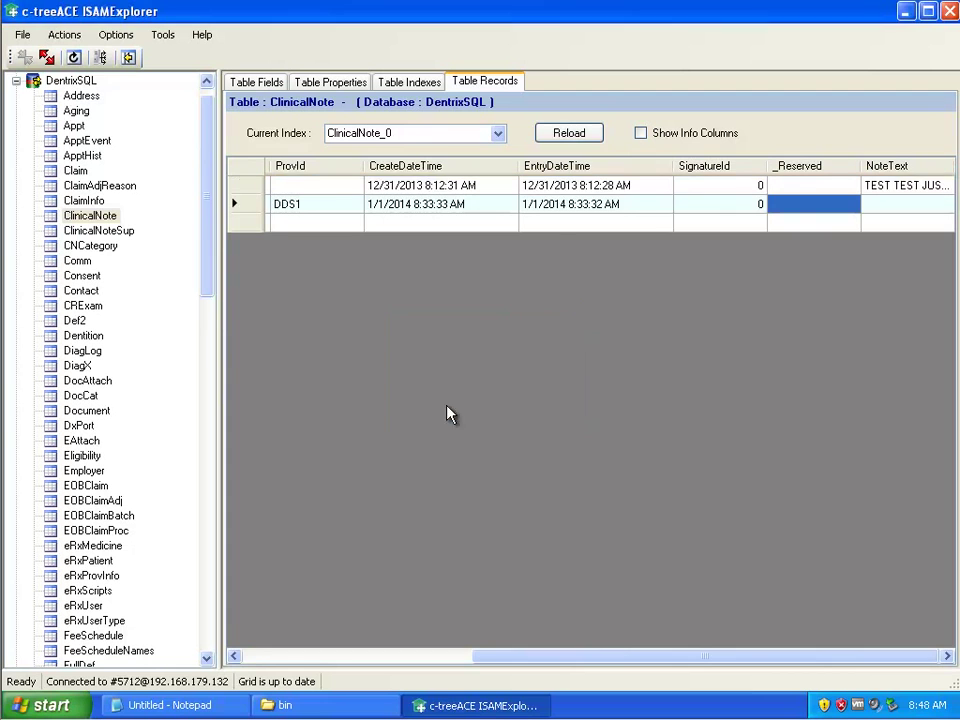
pyautogui.click(576, 141)
pyautogui.moveTo(548, 652); pyautogui.dragTo(268, 630)
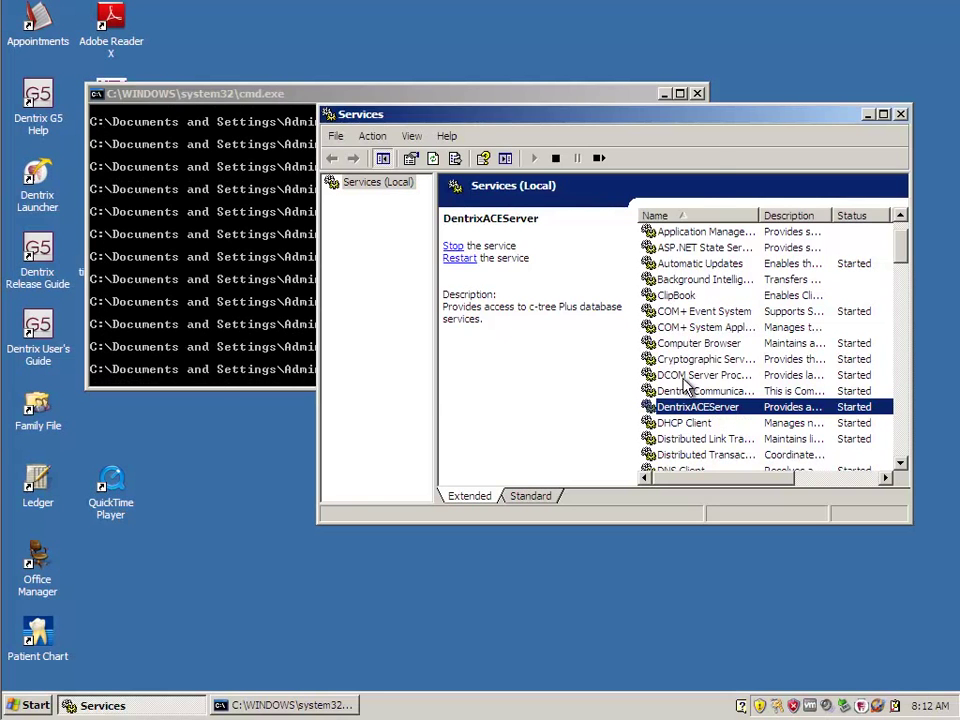
# Step: End the time freeze loop on the server and stop the DentrixACEServer service
pyautogui.click(221, 300)
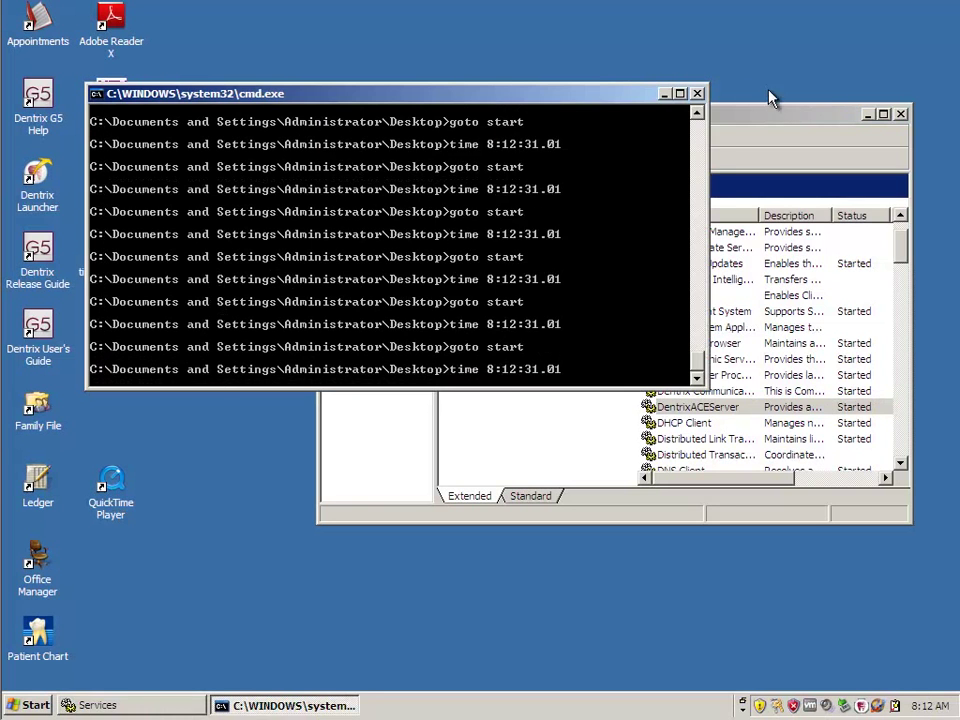
pyautogui.click(697, 94)
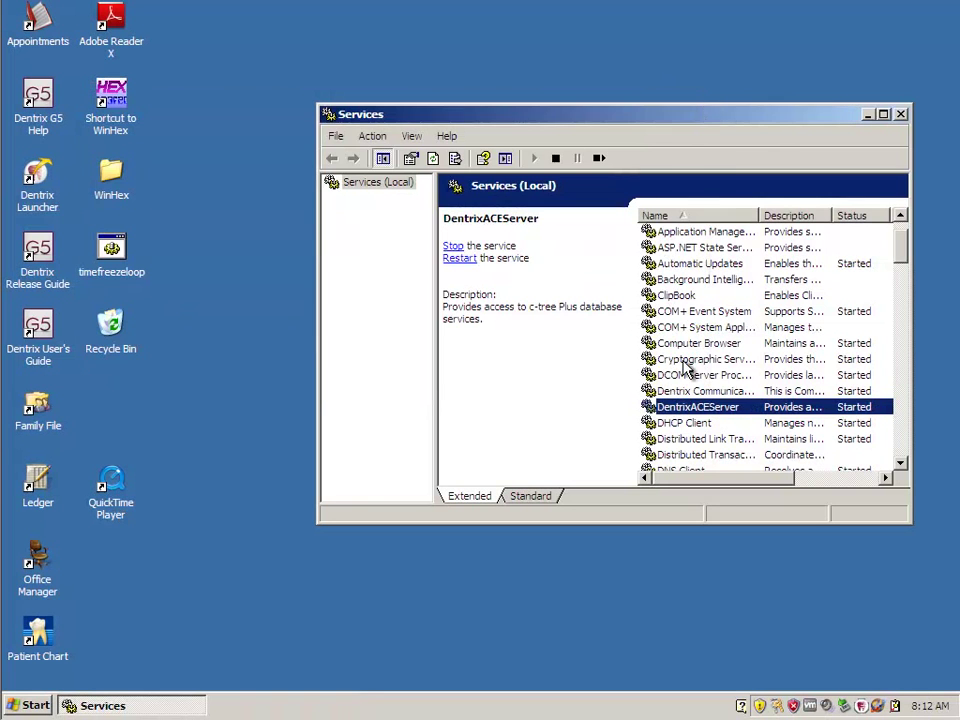
pyautogui.rightClick(795, 412)
pyautogui.click(817, 432)
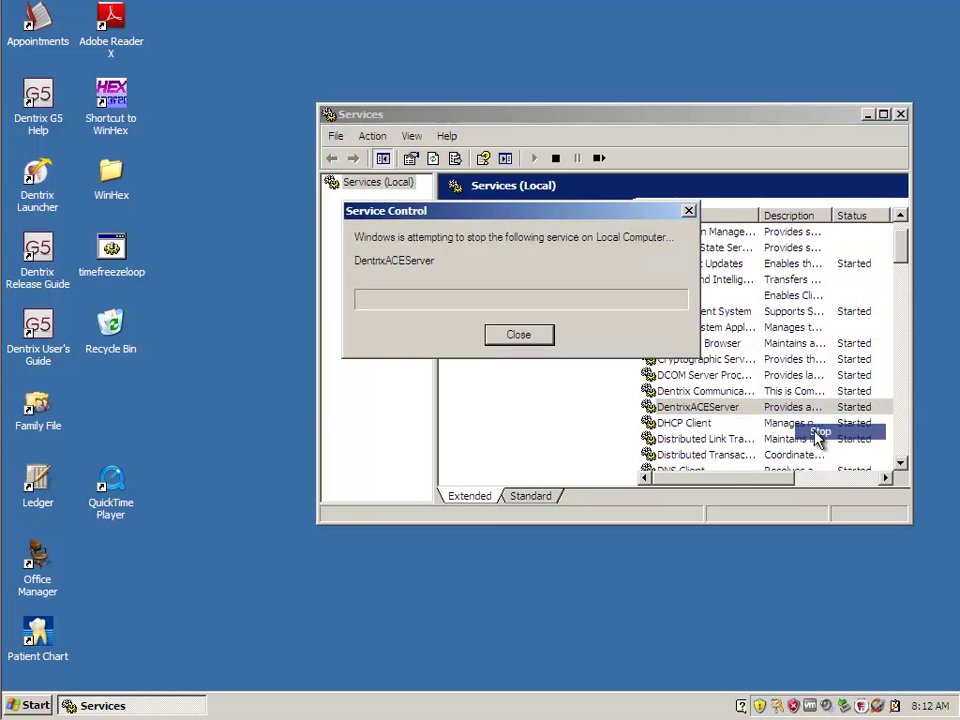
# Step: Set the server's system date to January 1, 2014
pyautogui.doubleClick(926, 706)
pyautogui.click(193, 186)
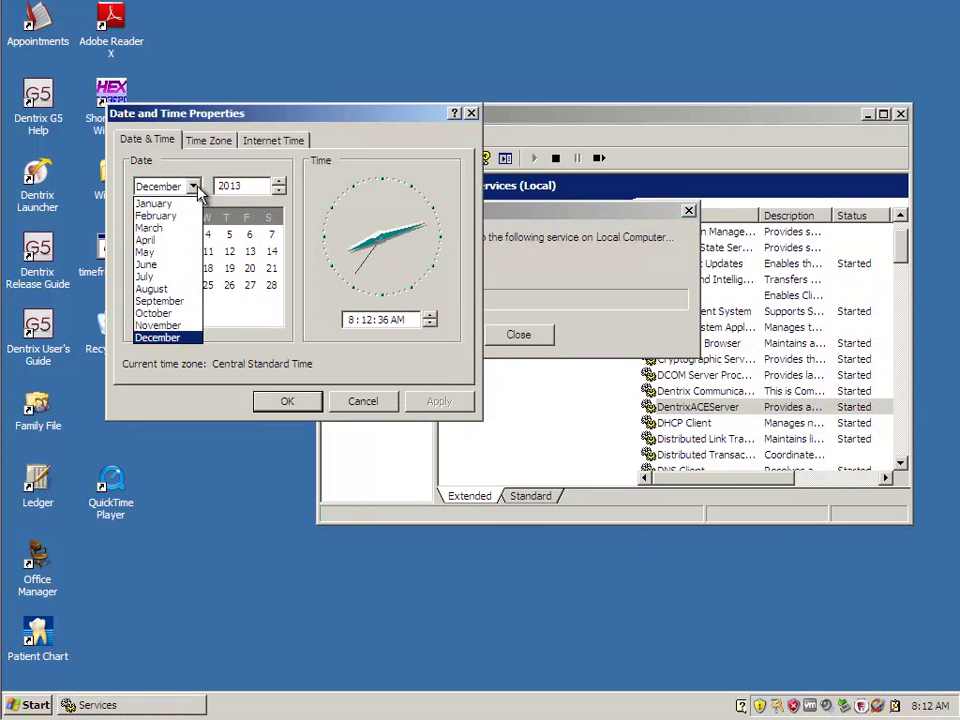
pyautogui.click(184, 203)
pyautogui.click(279, 182)
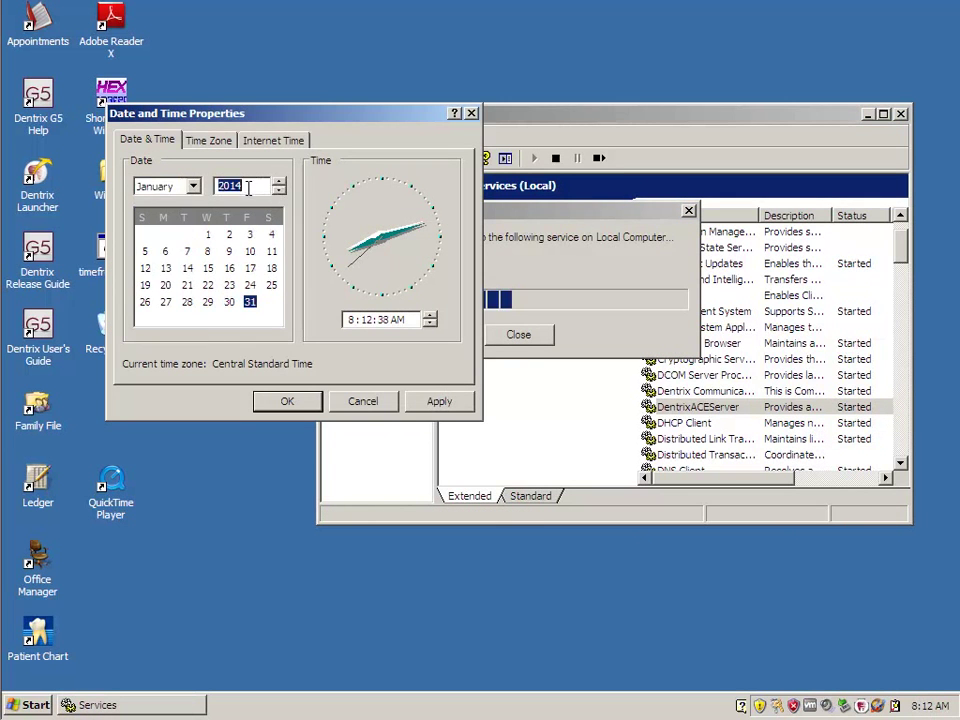
pyautogui.click(207, 234)
pyautogui.click(450, 404)
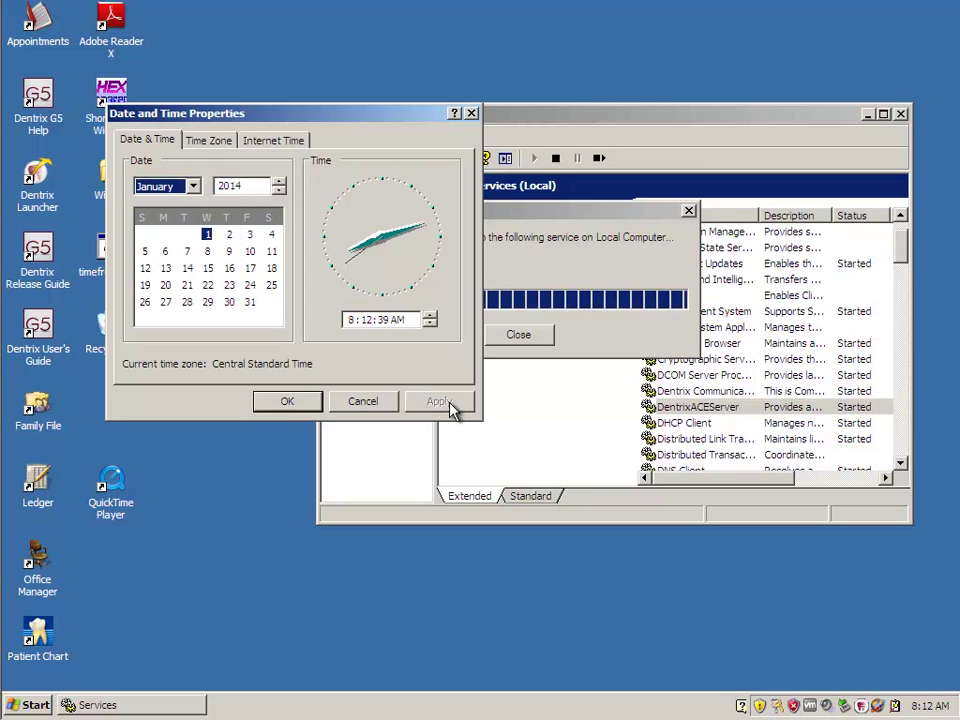
pyautogui.click(287, 401)
# Step: Start the DentrixACEServer service and close the Services window
pyautogui.rightClick(697, 409)
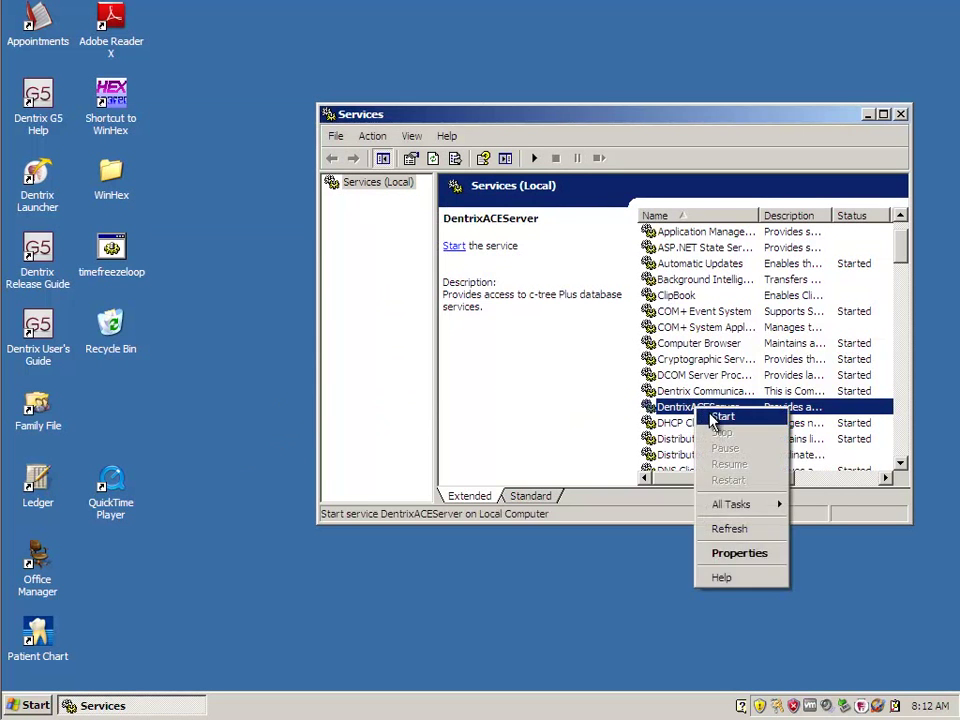
pyautogui.click(718, 417)
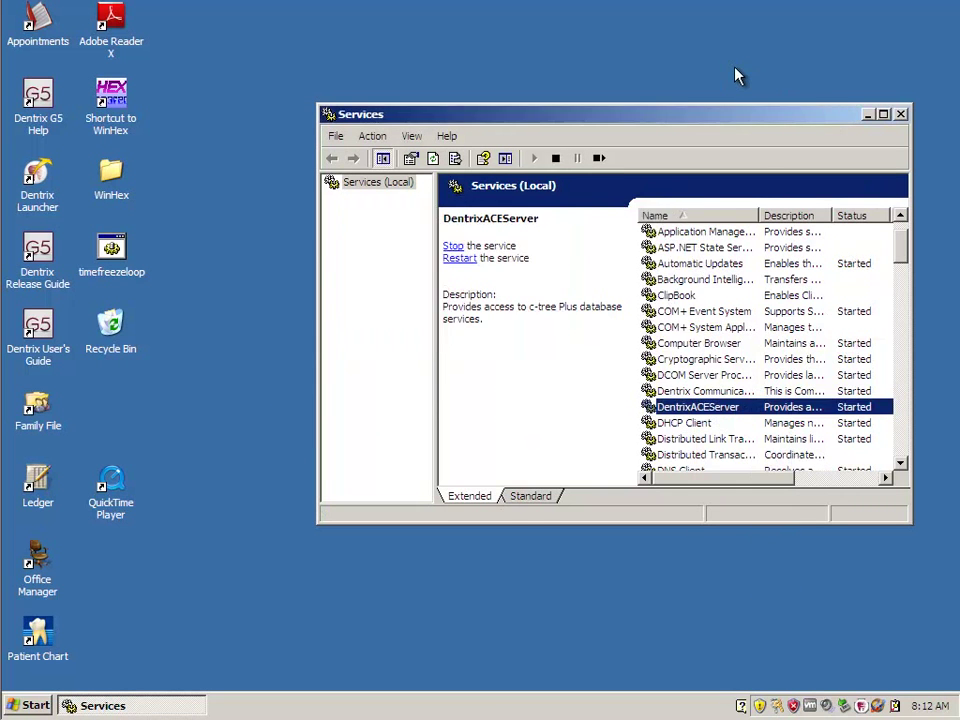
pyautogui.click(900, 114)
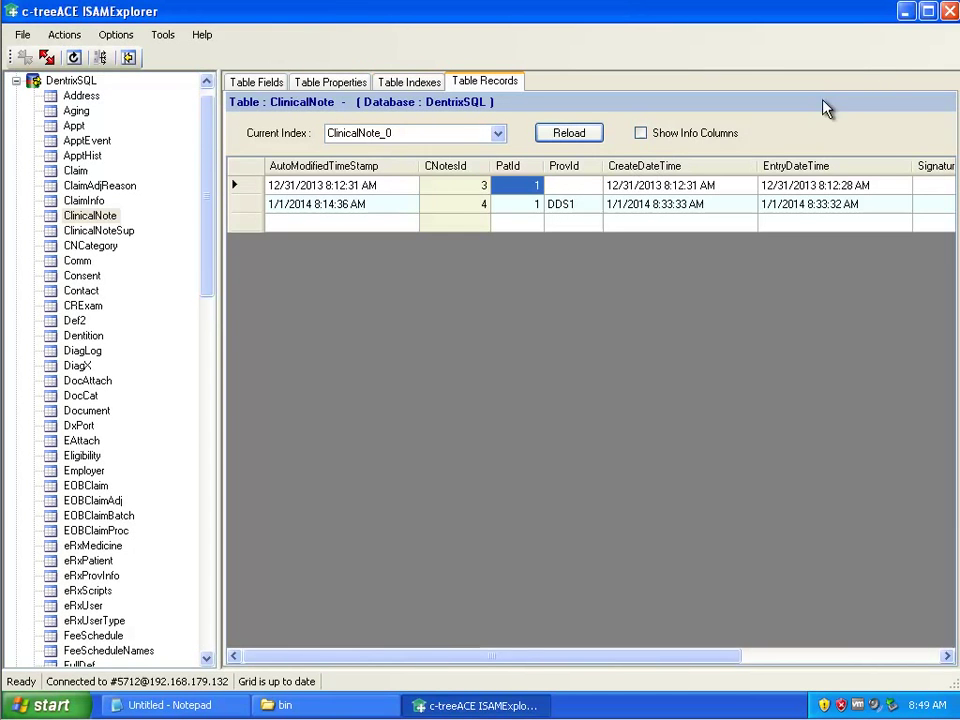
# Step: Close c-treeACE ISAMExplorer and the open Dentrix Patient Chart
pyautogui.click(948, 14)
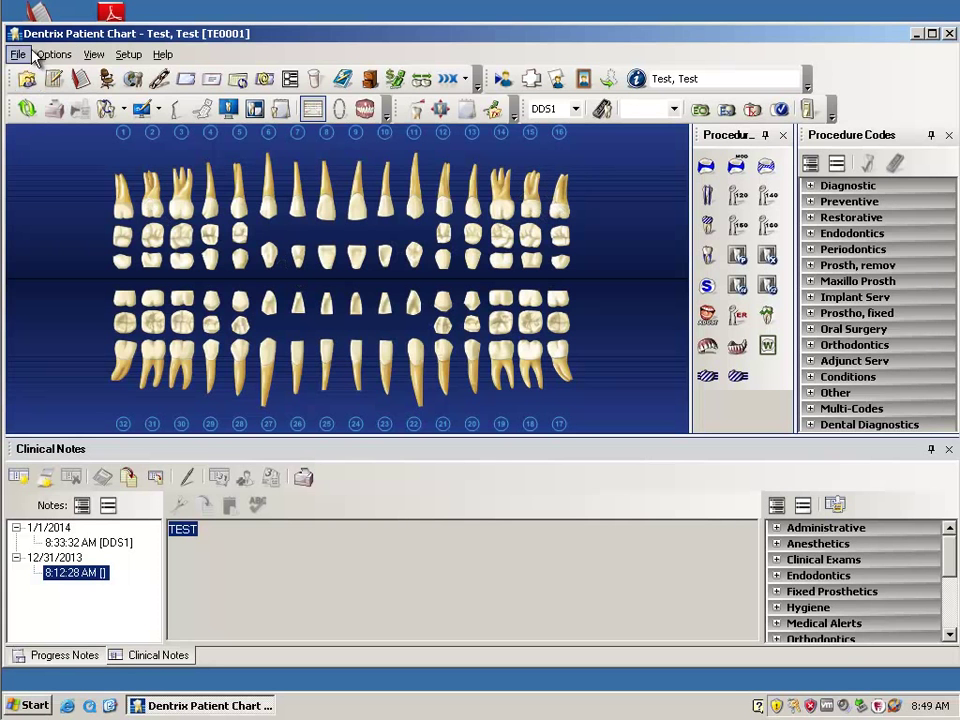
pyautogui.click(948, 33)
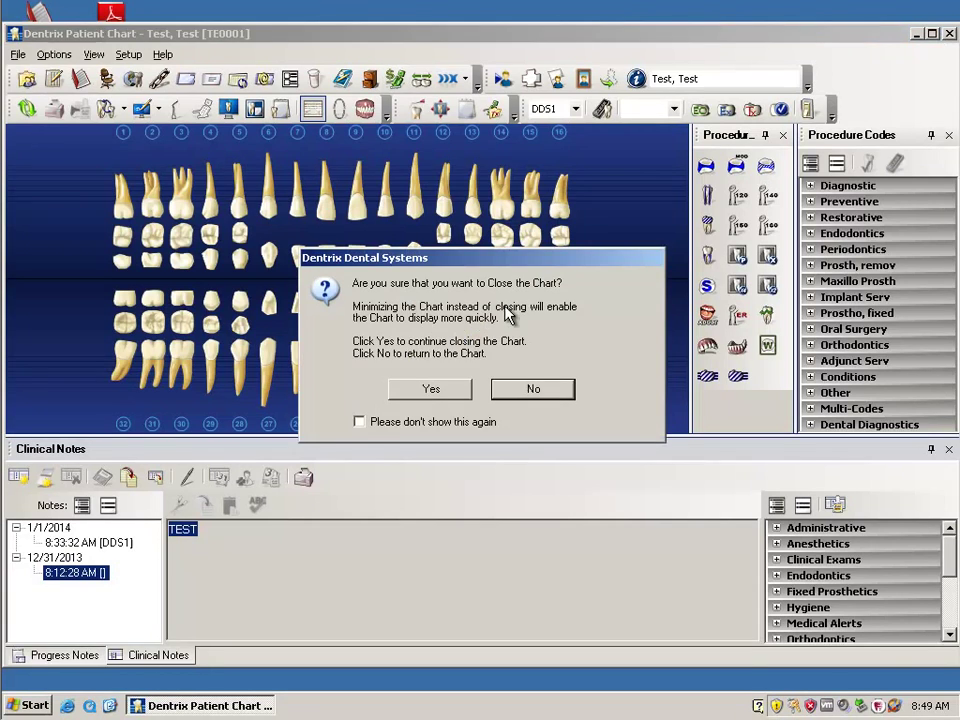
pyautogui.click(431, 389)
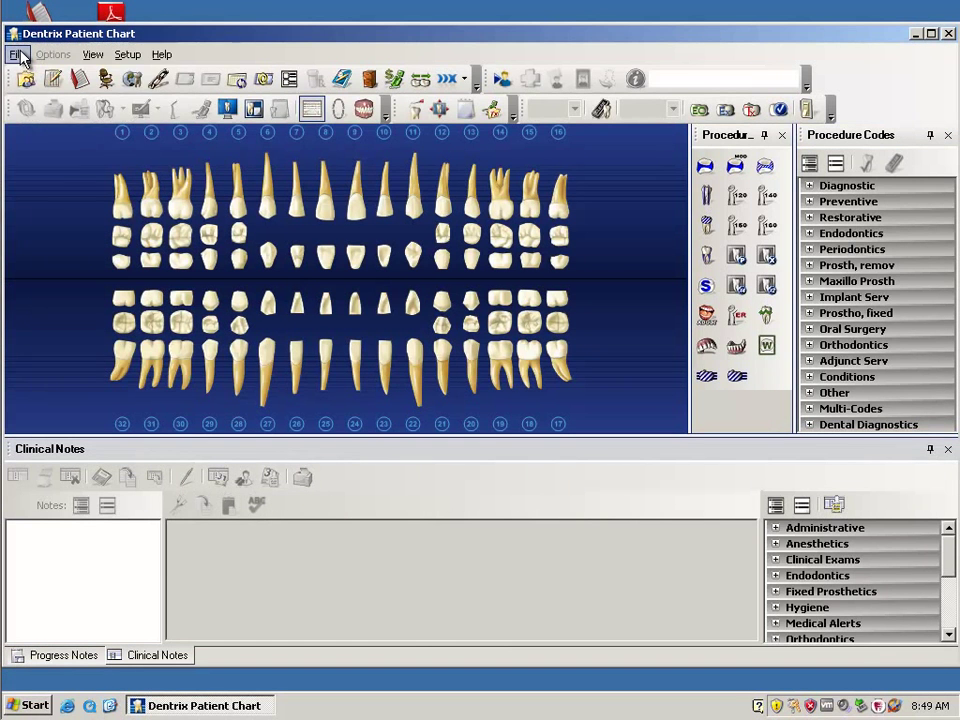
# Step: Load the previously selected patient in the reopened Dentrix Patient Chart
pyautogui.click(18, 55)
pyautogui.press('Escape')
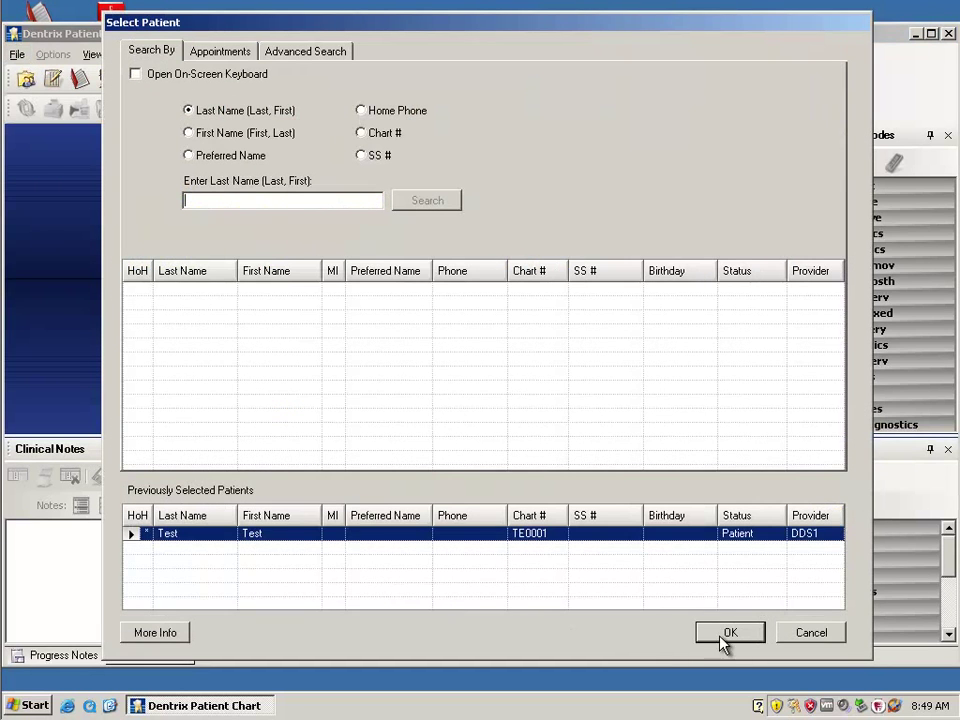
pyautogui.click(727, 634)
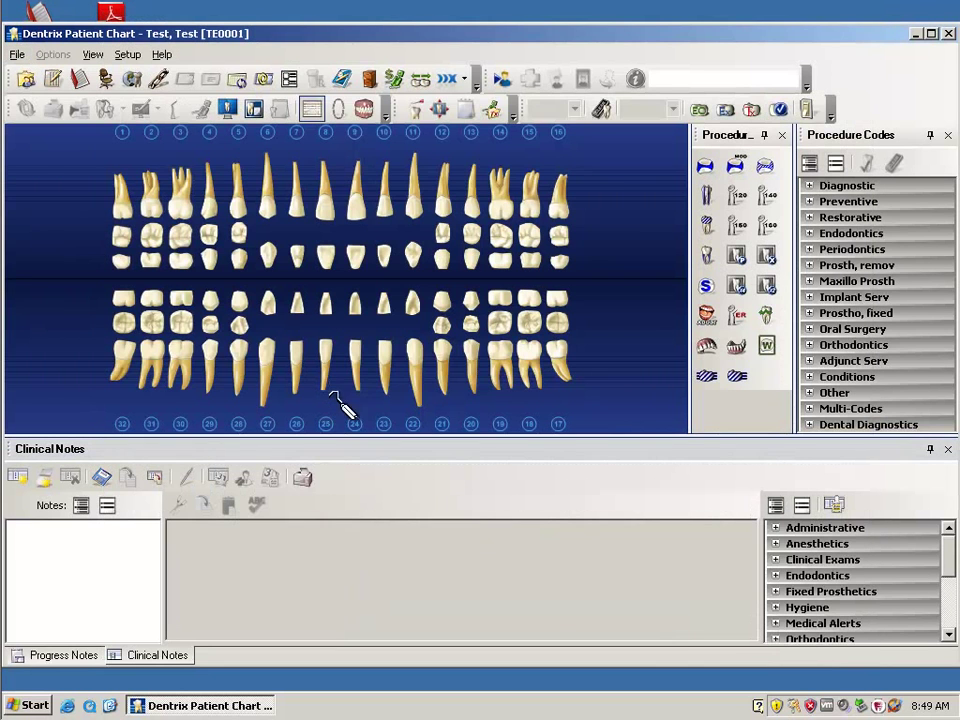
# Step: Open the patient's 12/31/2013 clinical note from 8:12:28 AM and highlight its text to check the edit
pyautogui.click(42, 543)
pyautogui.doubleClick(44, 545)
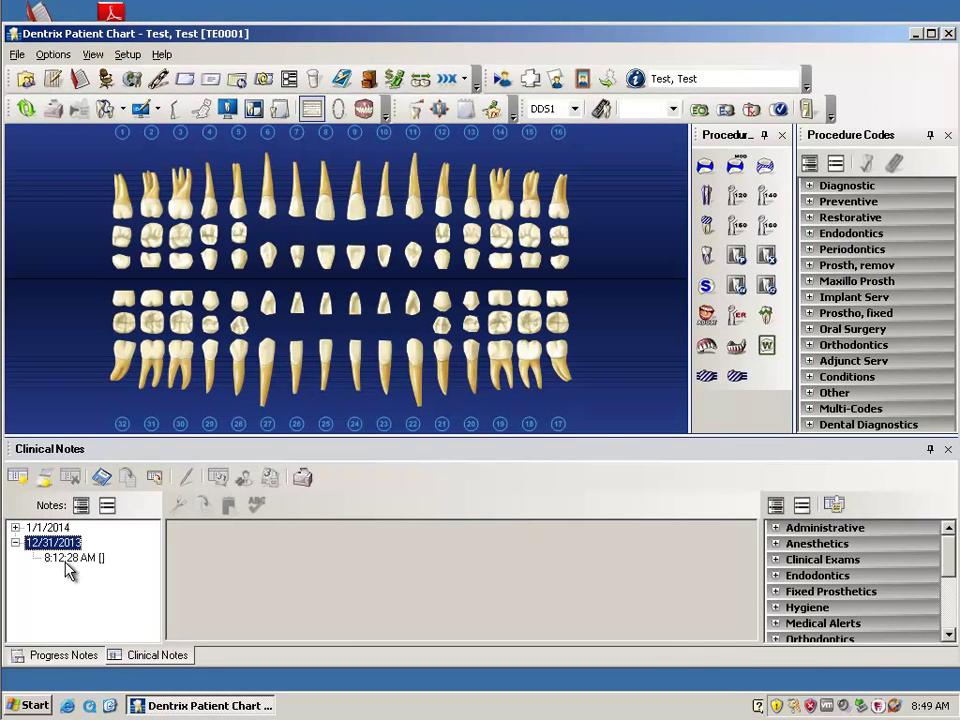
pyautogui.click(70, 557)
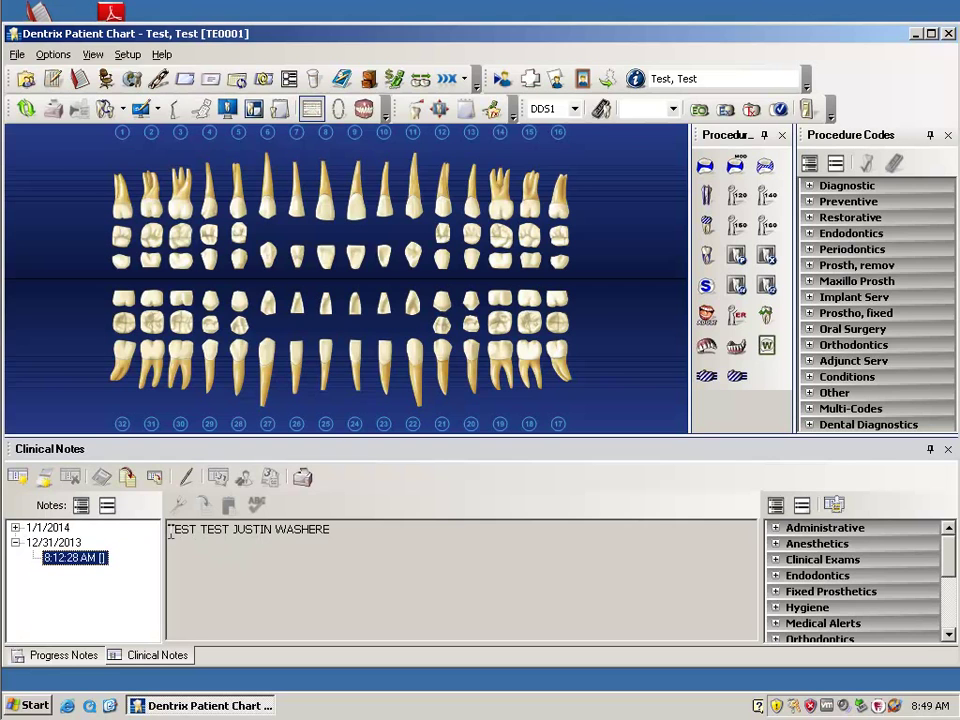
pyautogui.moveTo(170, 530); pyautogui.dragTo(305, 527)
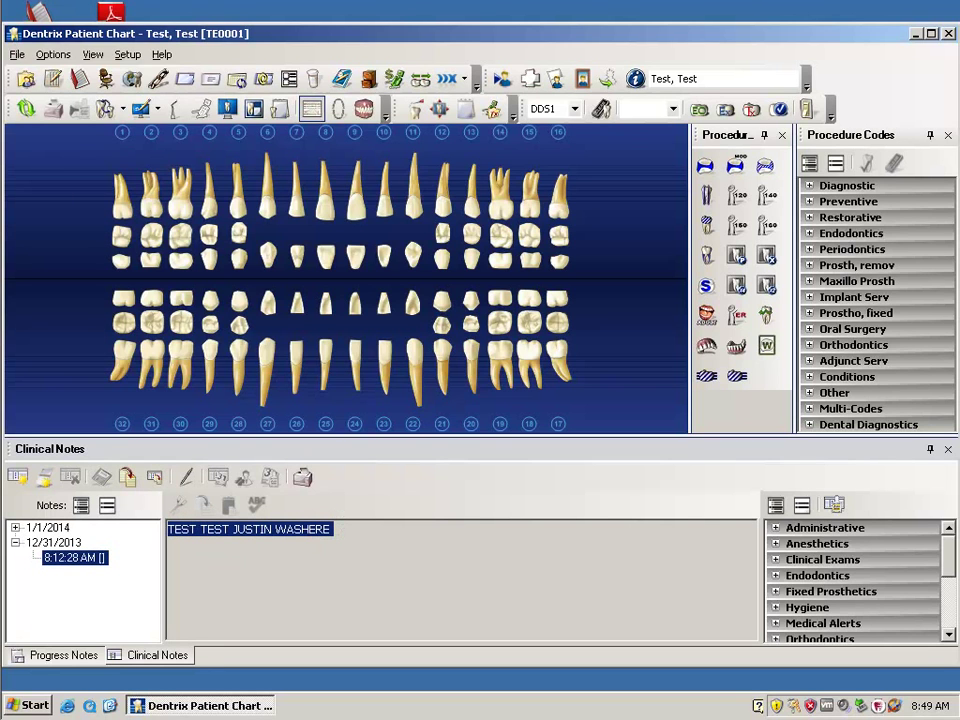